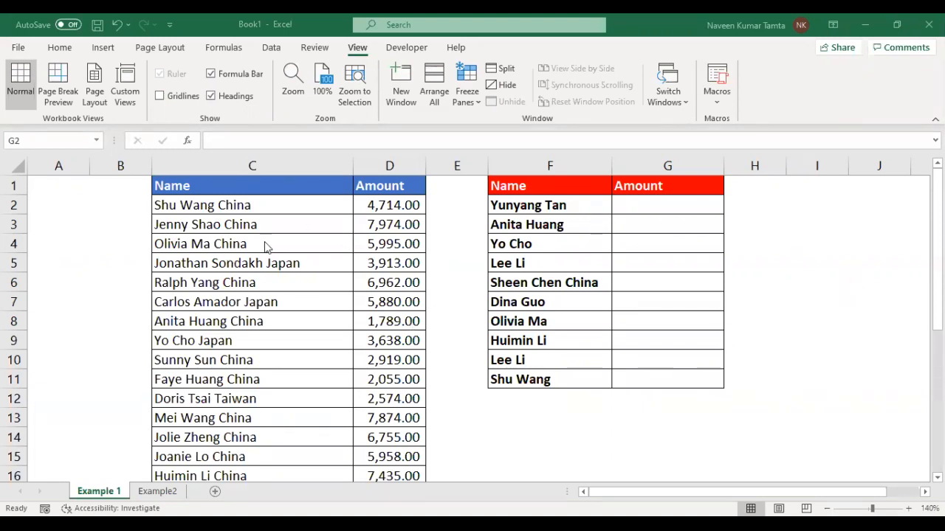
Examine the source names and amounts in columns C and D and the lookup names and blank amounts in F2:G11.
left_click(272, 186)
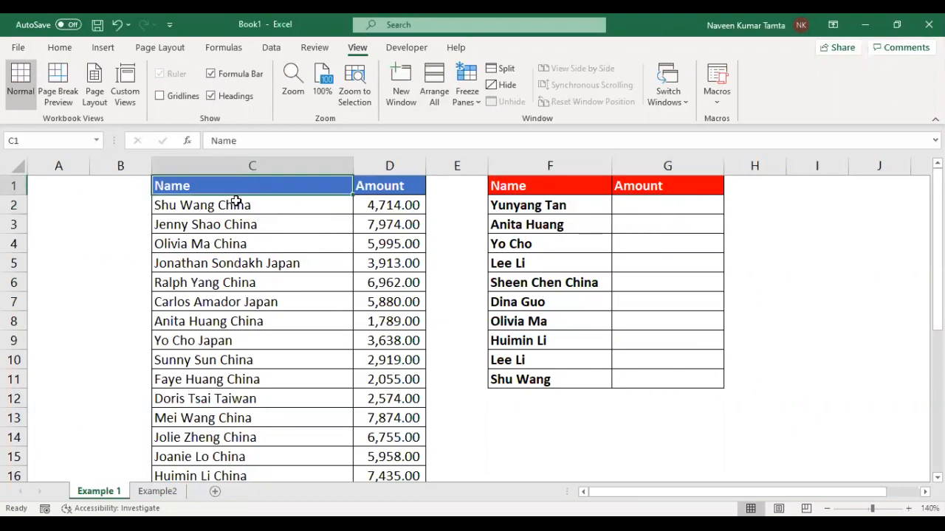
left_click(255, 258)
left_click(231, 205)
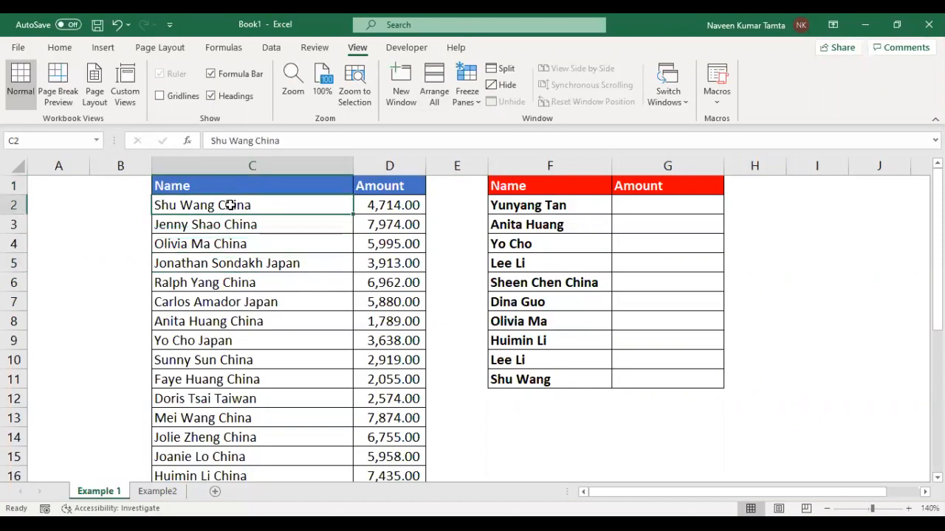
left_click(235, 183)
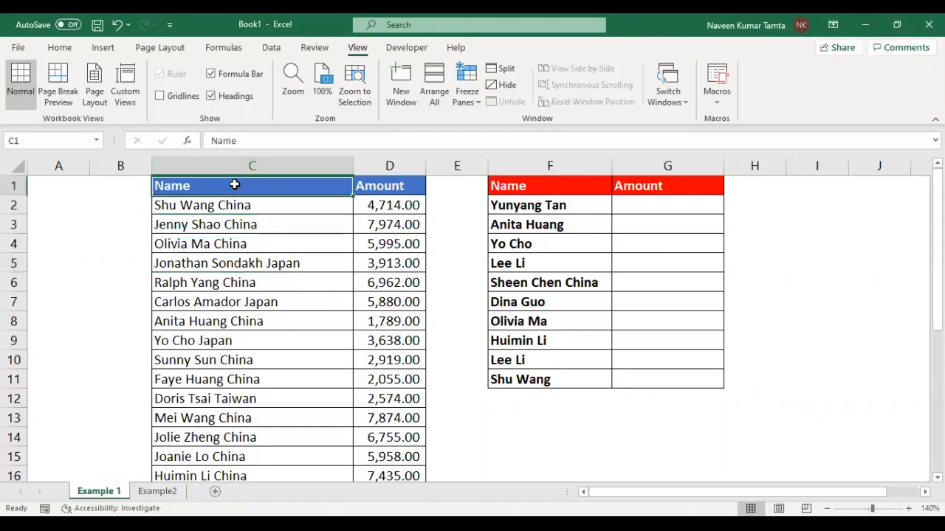
left_click(811, 303)
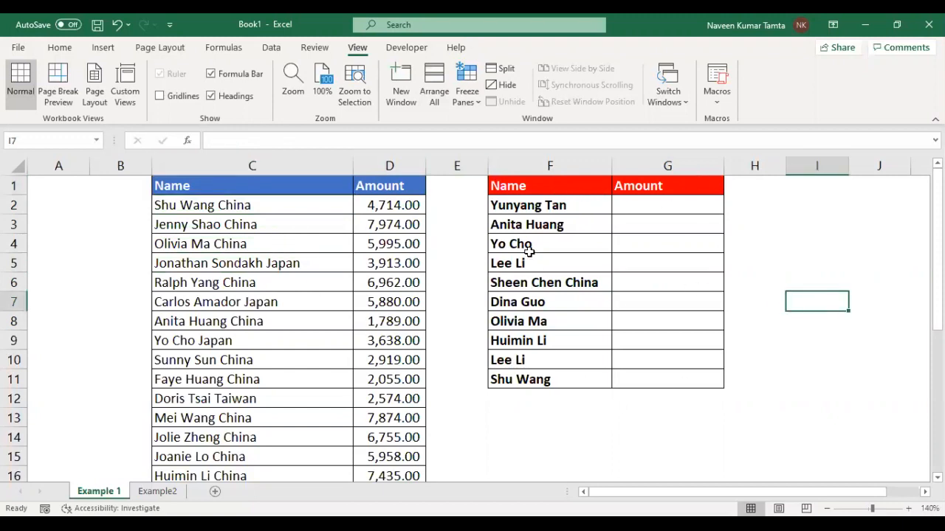
left_click(535, 189)
left_click_drag(535, 202, 541, 369)
left_click_drag(658, 203, 671, 375)
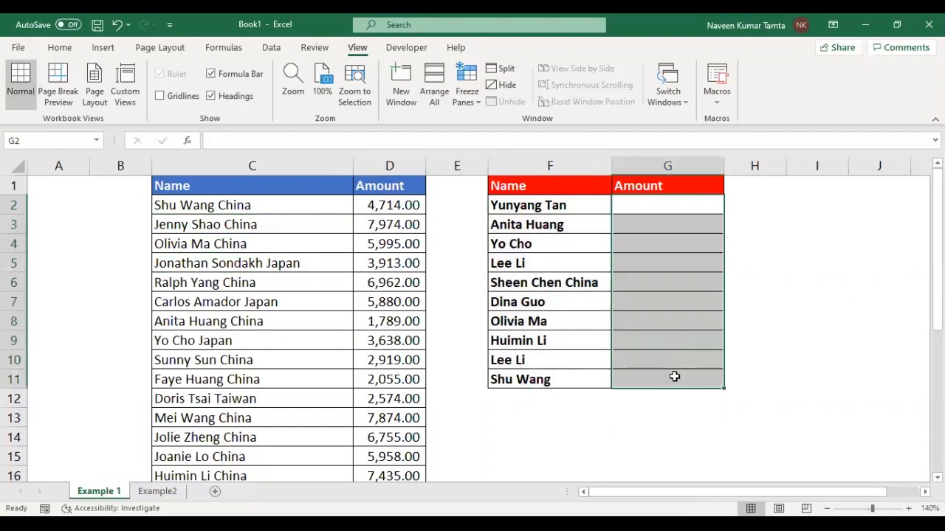
left_click(550, 204)
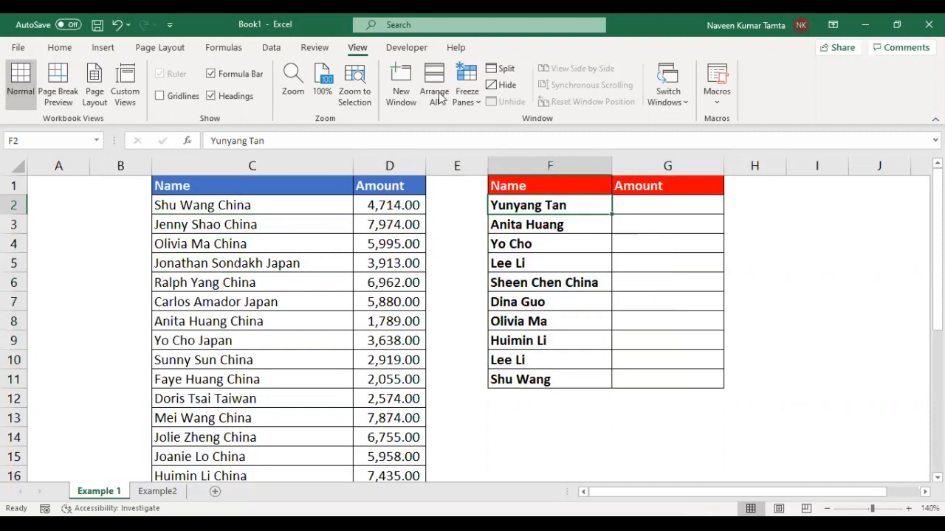
left_click(256, 205)
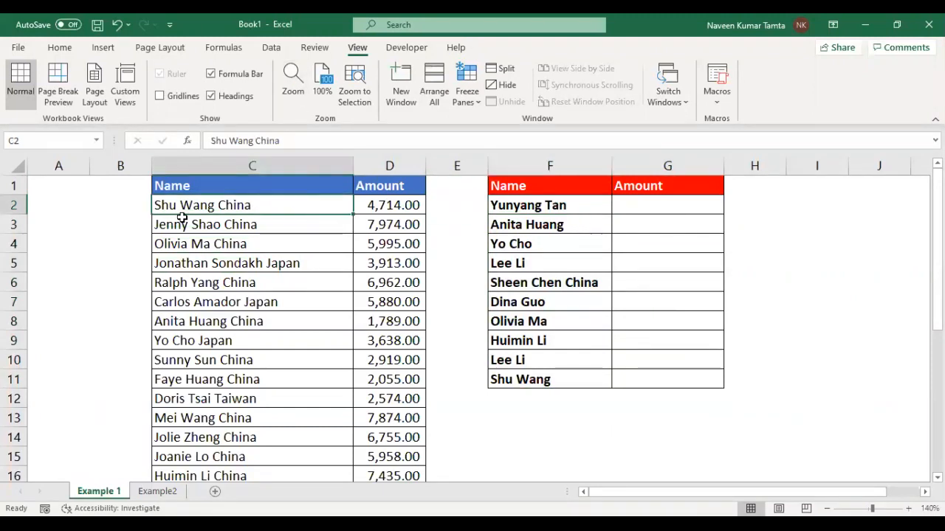
left_click_drag(231, 183, 249, 421)
left_click(244, 206)
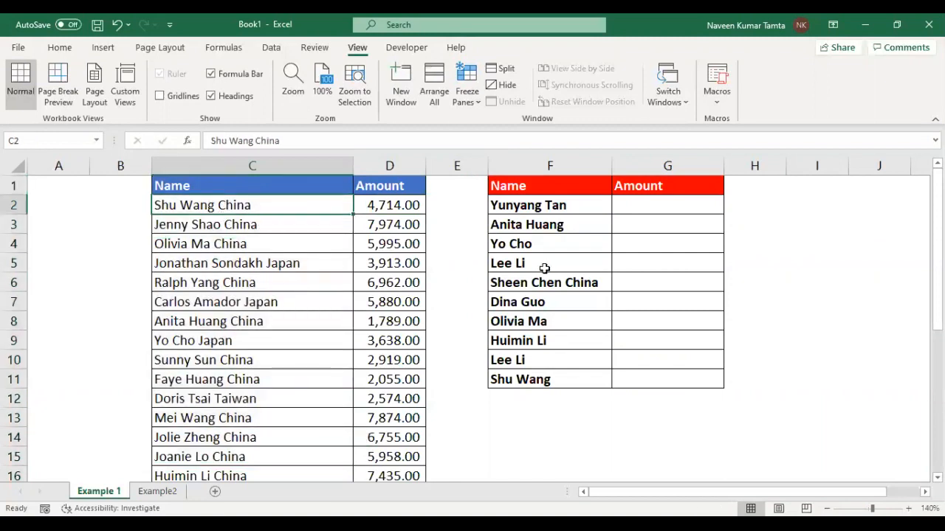
left_click(668, 208)
left_click_drag(667, 208, 678, 372)
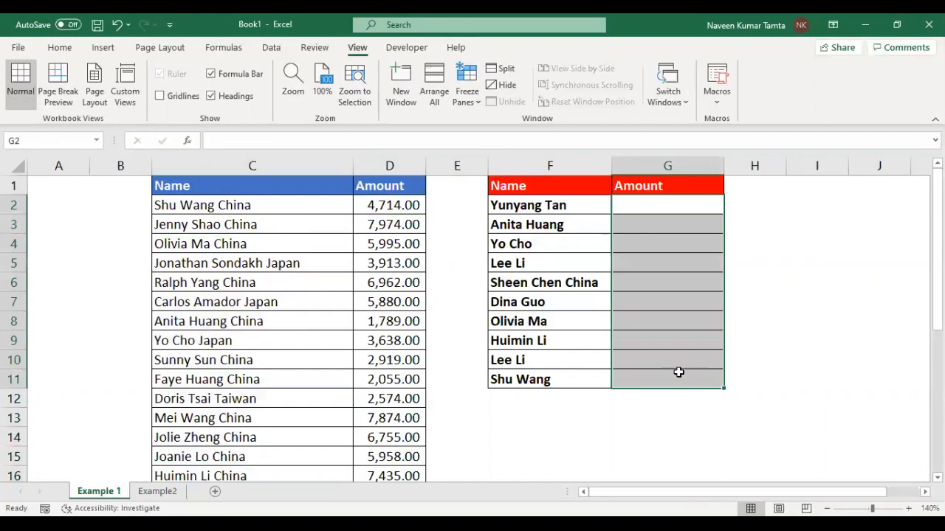
left_click(276, 204)
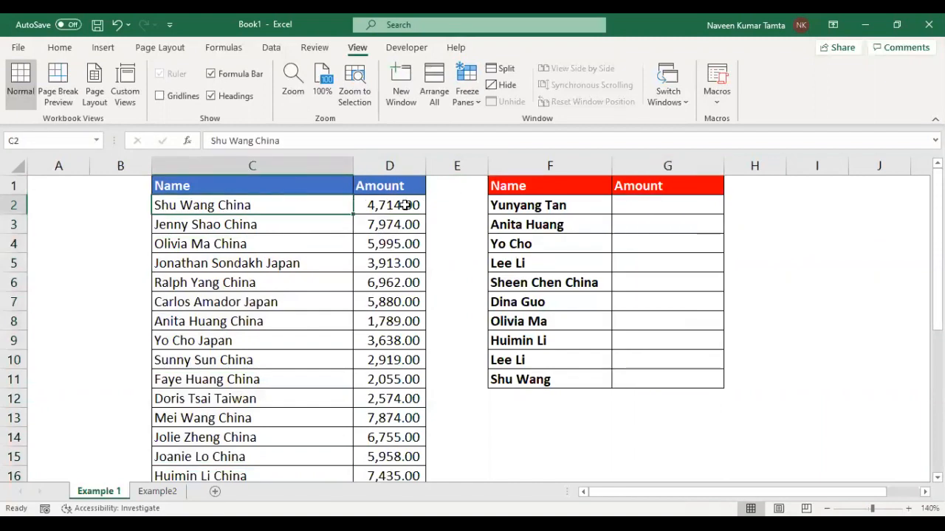
Begin a VLOOKUP formula in G2 with the wildcard lookup value F2&"*".
left_click(690, 205)
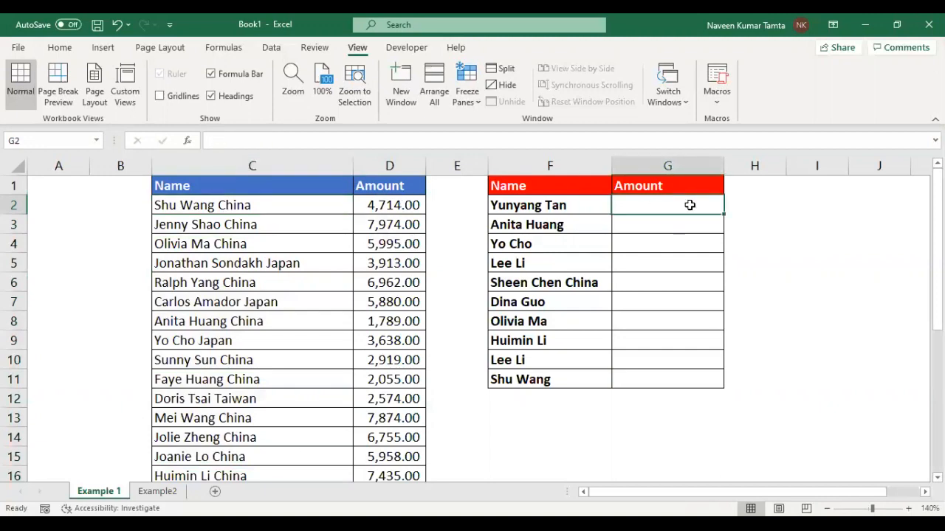
type("=")
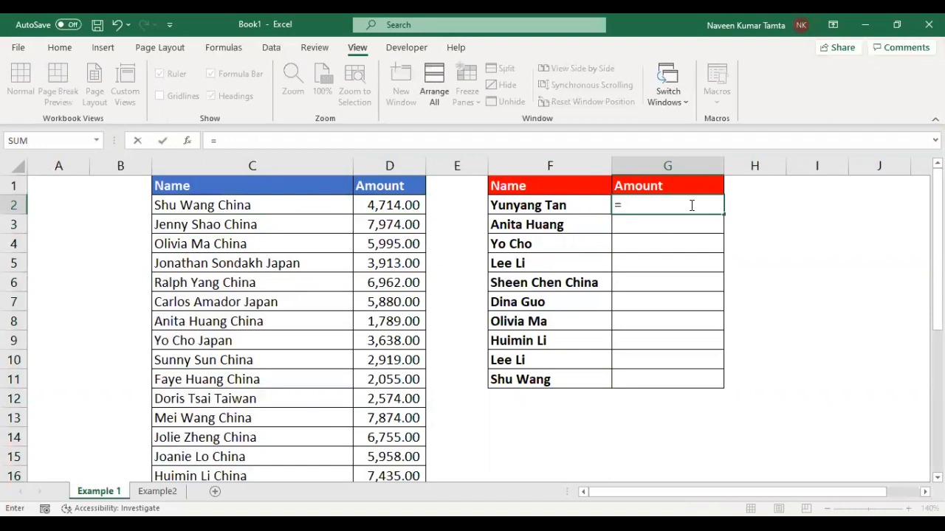
type("VLOOKUP(")
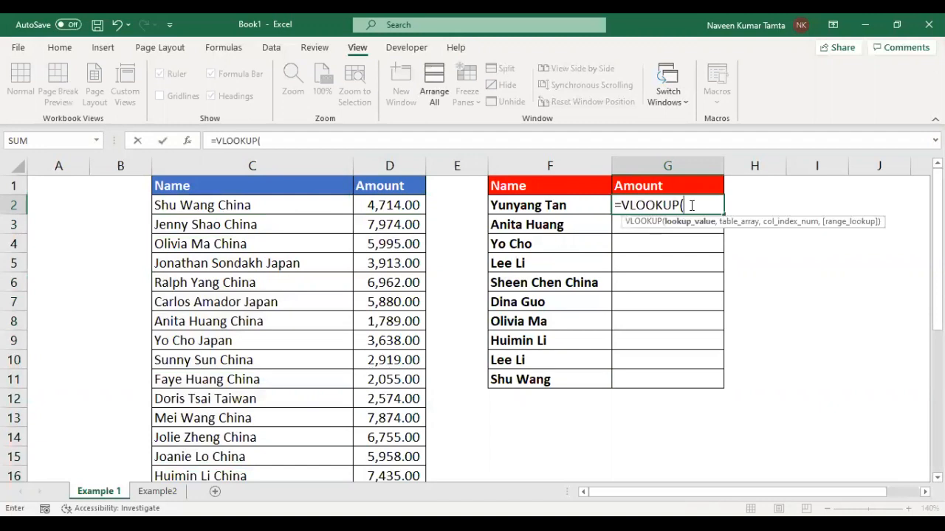
key("Left")
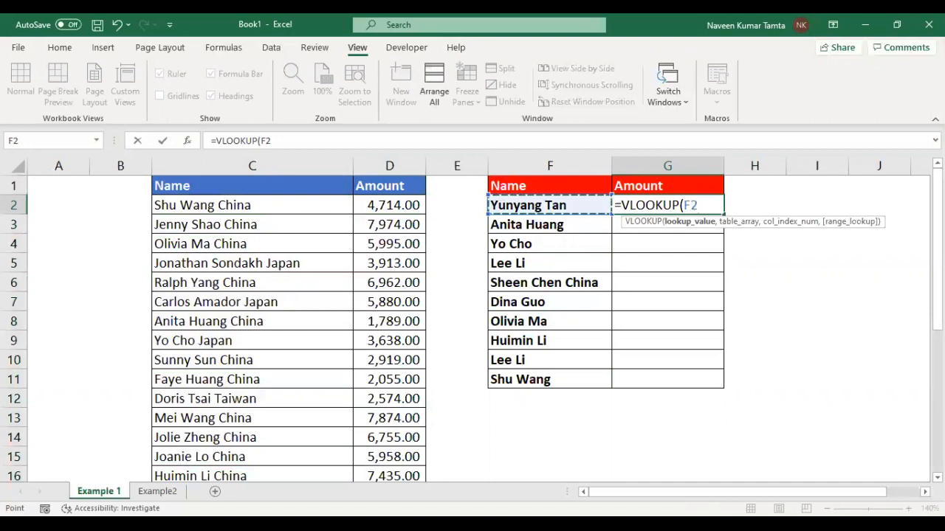
type("&")
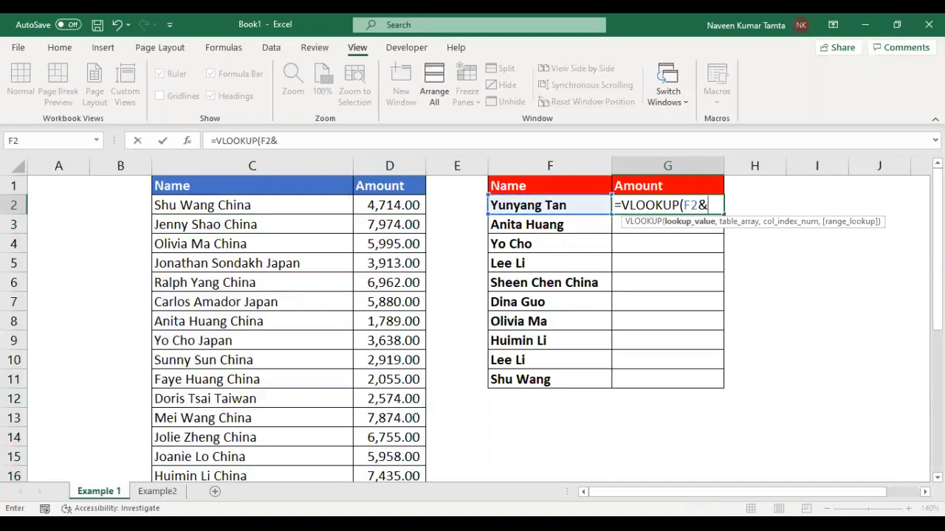
type("\"*")
left_click(347, 142)
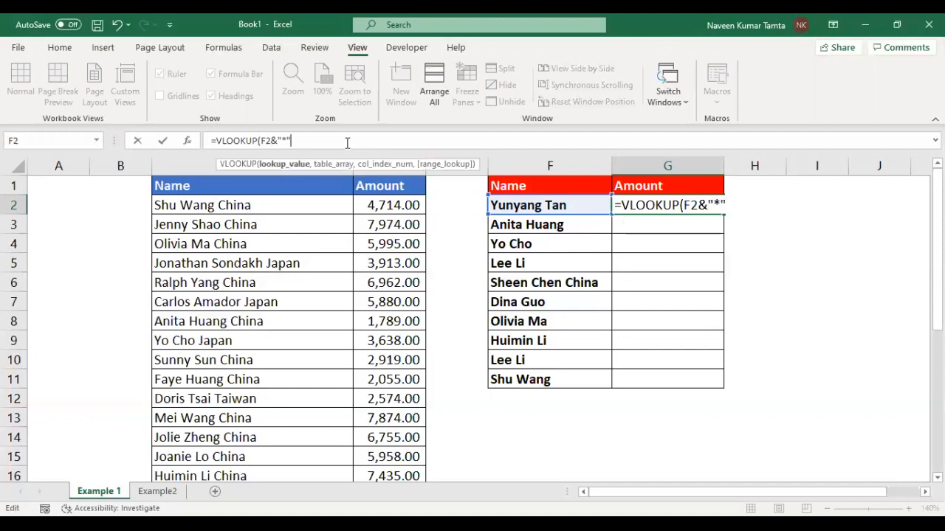
Complete the G2 formula with the absolute table array $C$1:$D$24, column index 2 and exact match 0.
type(",")
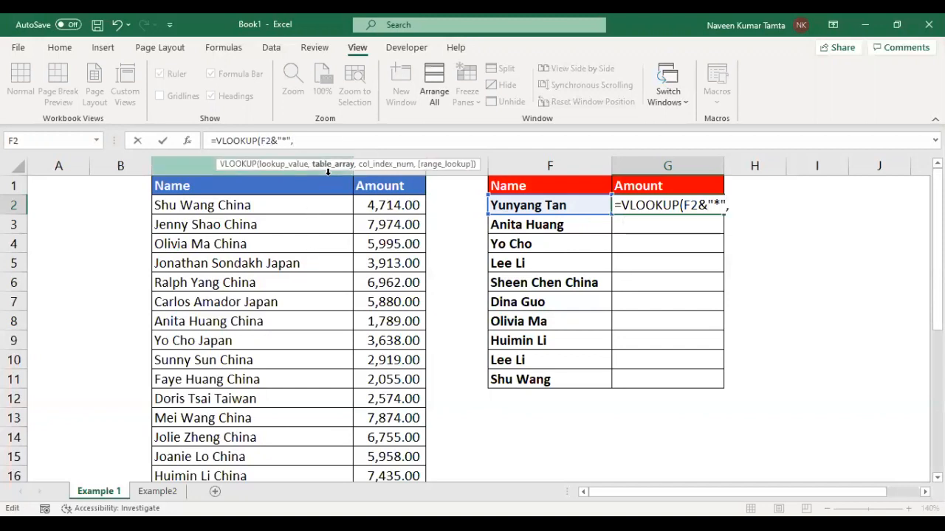
left_click(267, 188)
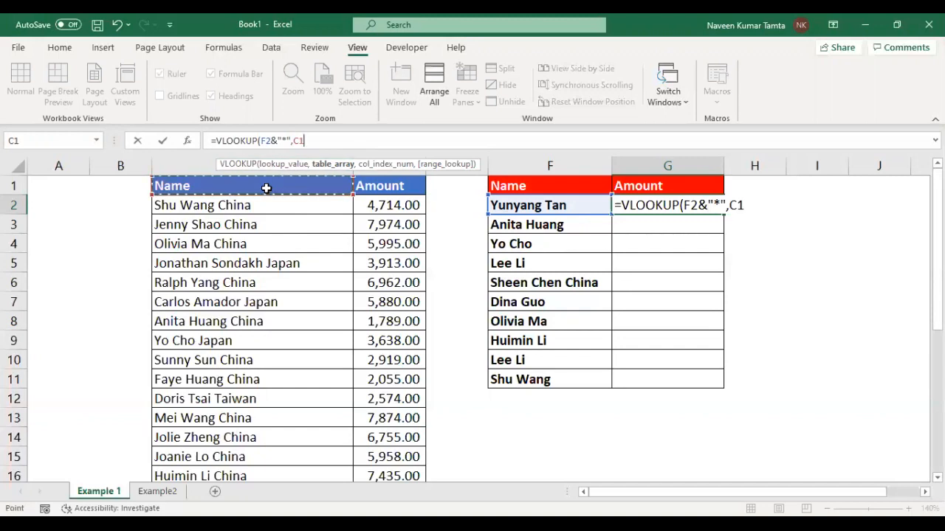
key("ctrl+shift+Down")
key("ctrl+shift+Right")
key("F4")
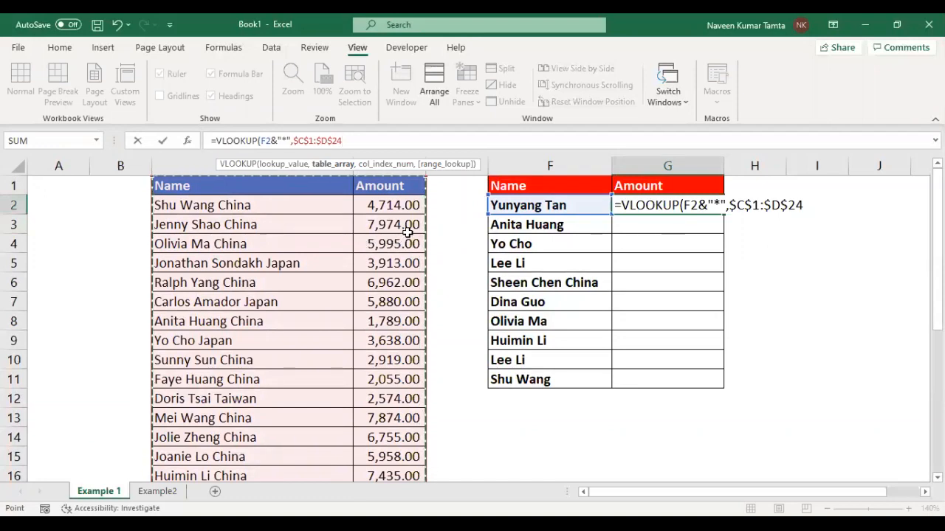
type(",2")
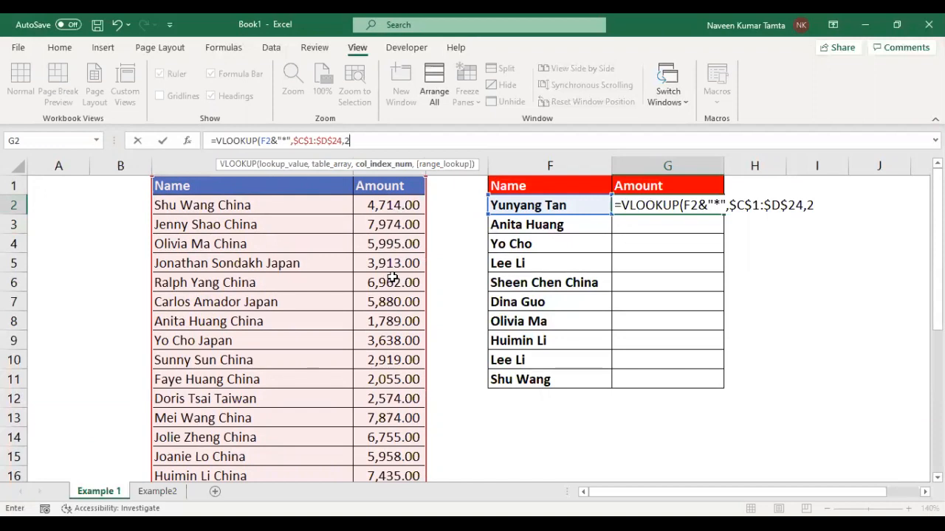
type(",0)")
key("ctrl+Return")
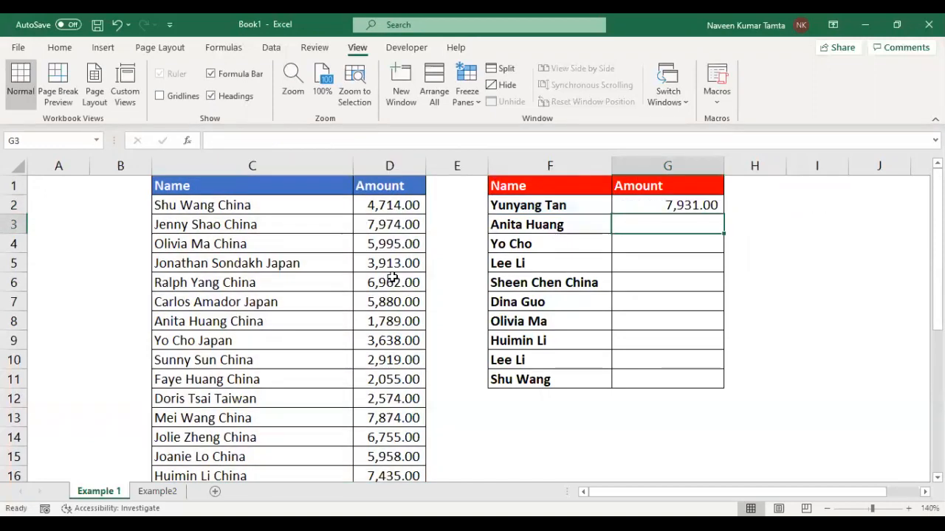
Fill the VLOOKUP formula from G2 down through G11.
key("Left")
key("ctrl+Down")
key("Right")
key("ctrl+Up")
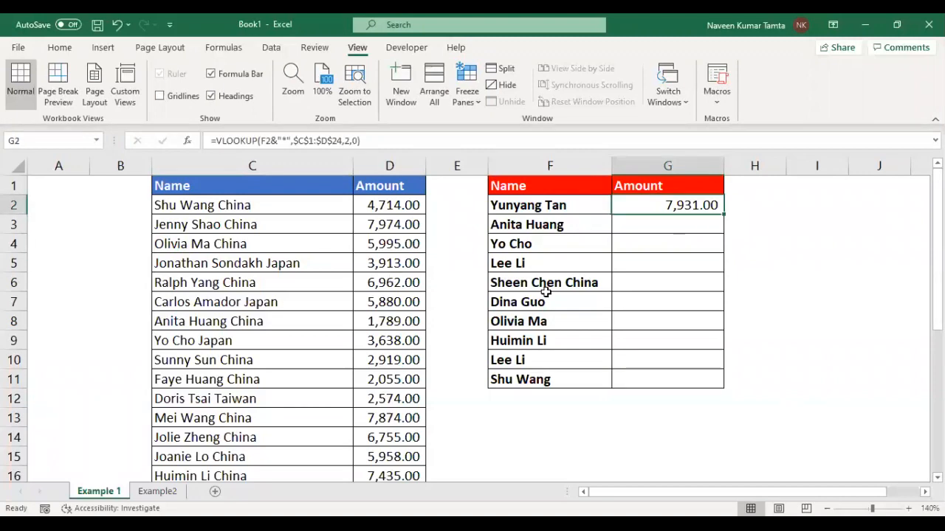
left_click_drag(724, 213, 722, 389)
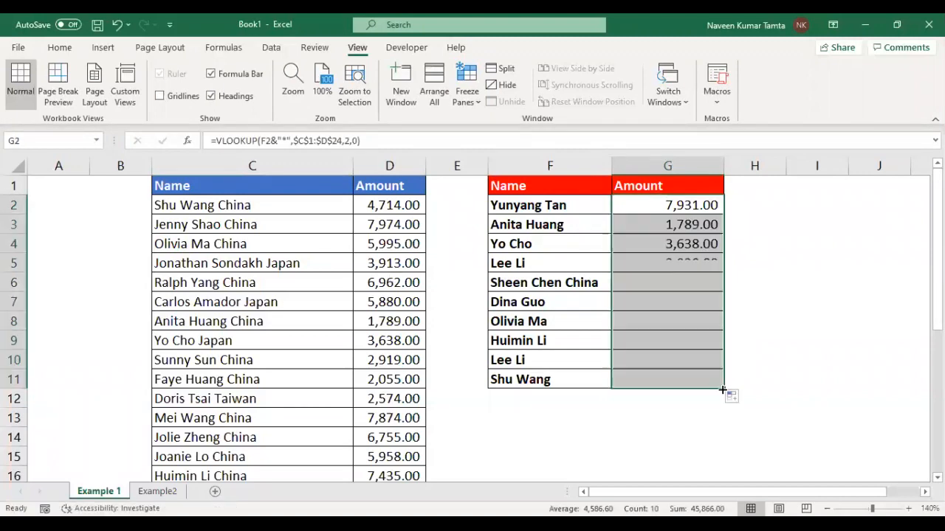
Check the G2 lookup result by locating the name from F2 in the source table's Name column.
left_click(688, 207)
key("Left")
key("Left")
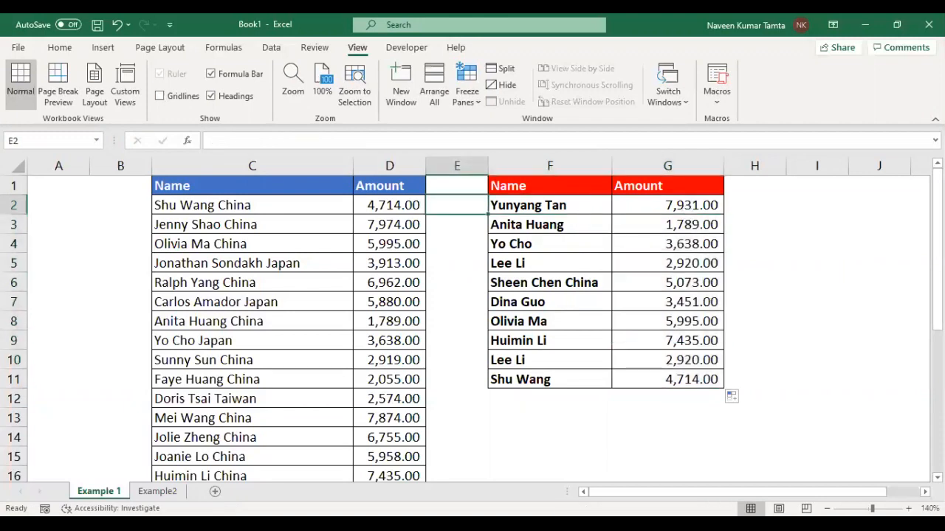
left_click(694, 204)
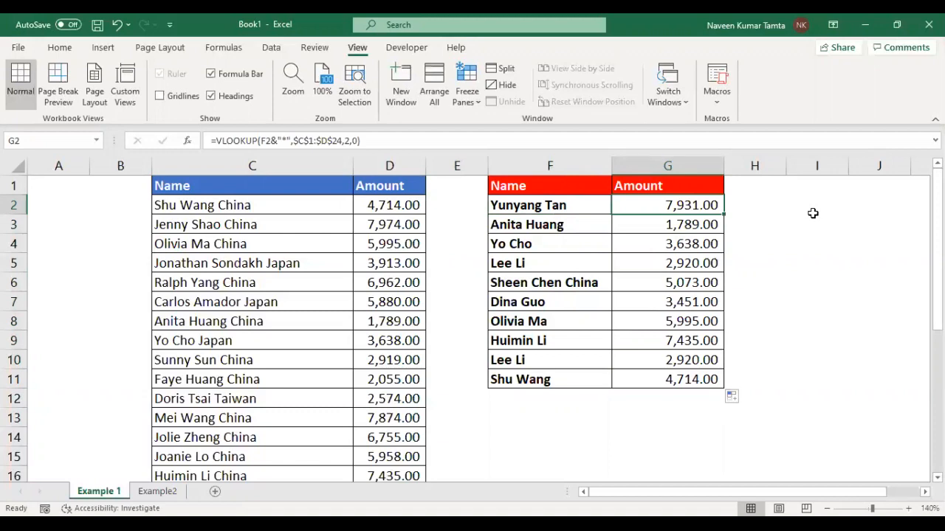
key("Left")
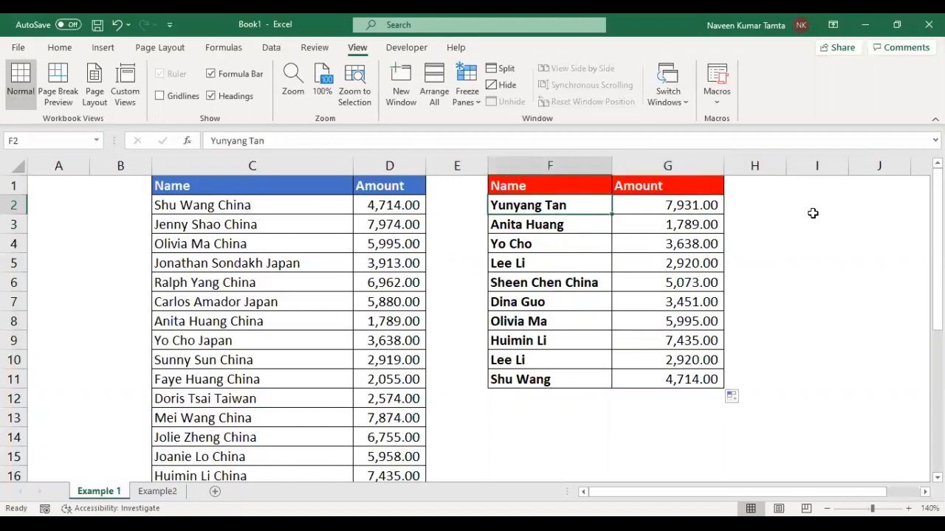
key("Left")
key("Left")
key("Left")
key("Down")
key("Down")
key("Down")
key("Down")
key("Down")
key("Down")
key("Down")
key("Down")
key("Down")
key("Down")
key("Down")
key("Down")
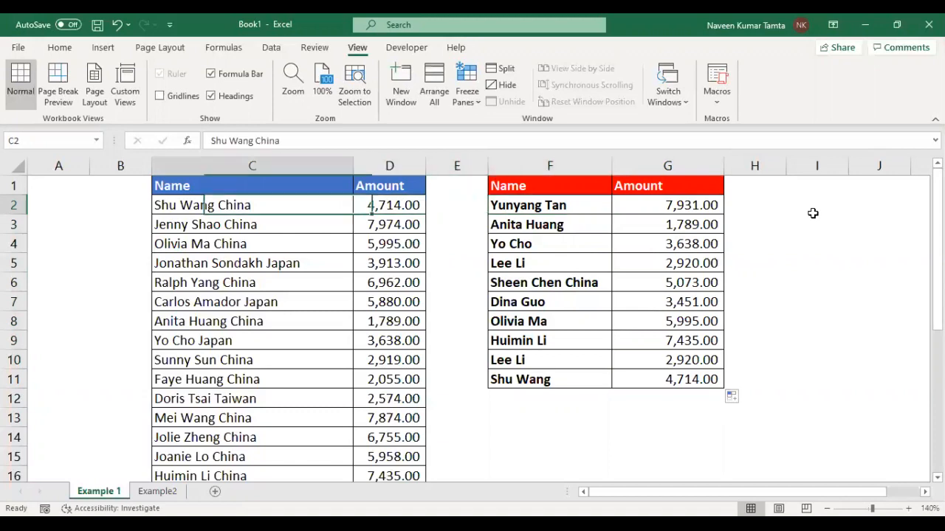
key("Down")
key("Down")
key("Down")
key("Down")
key("Down")
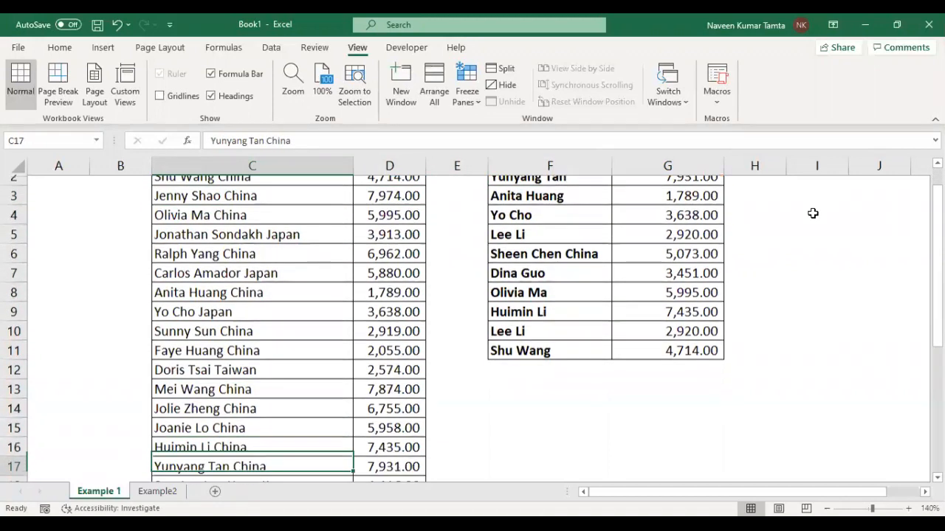
key("Up")
key("Up")
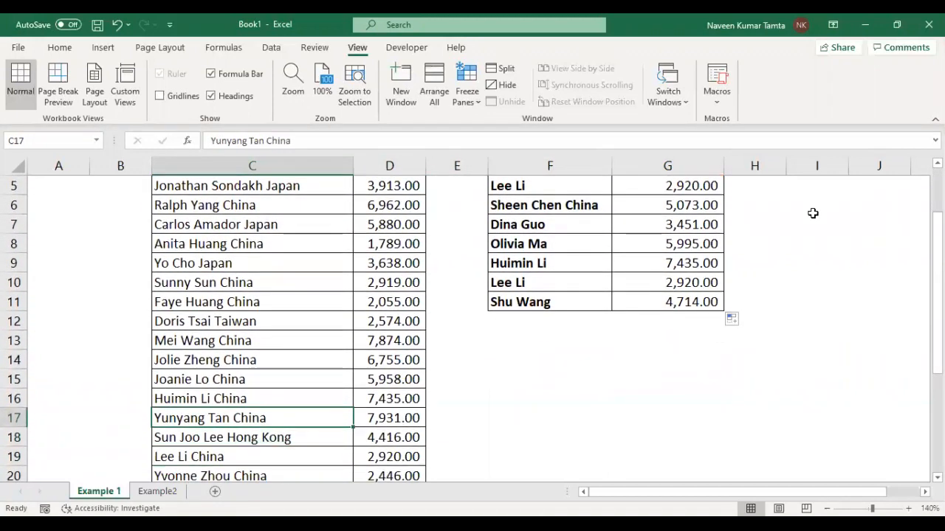
Highlight the matching source row, C17:D17, with a yellow fill.
key("Right")
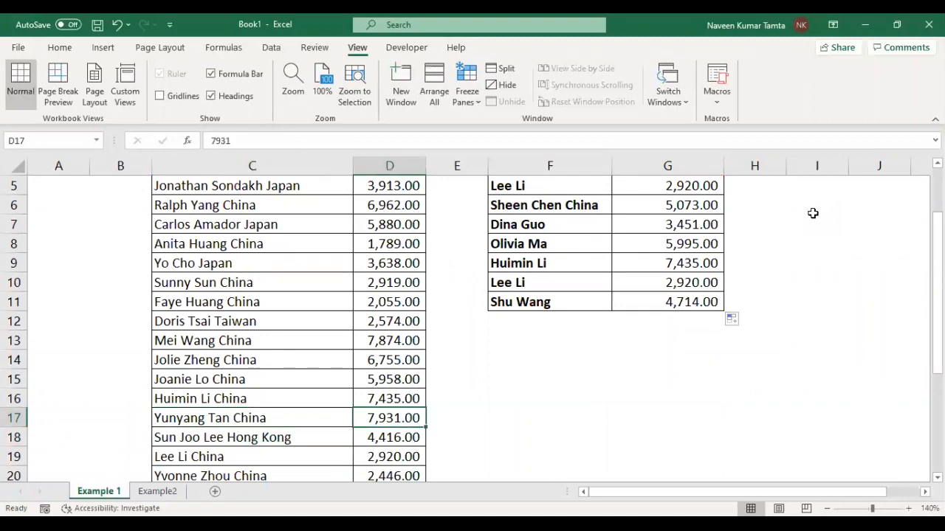
key("shift+Left")
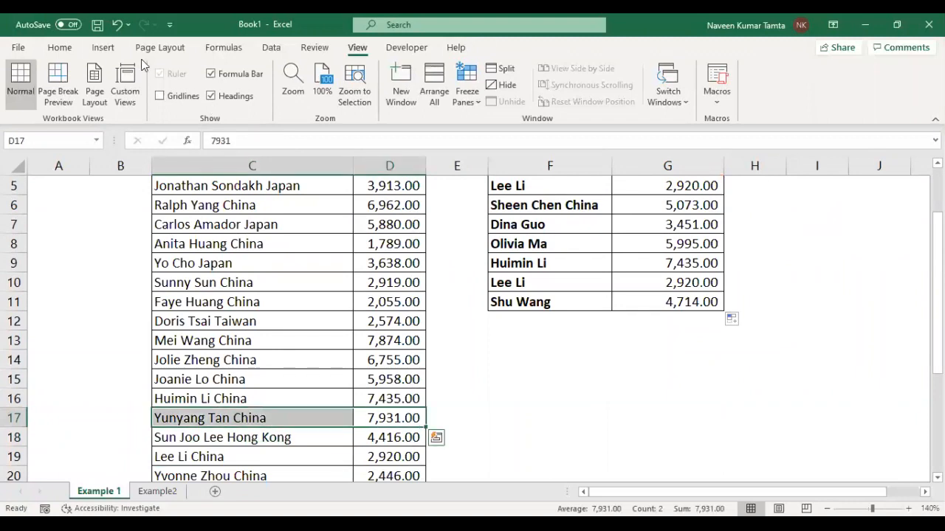
left_click(59, 47)
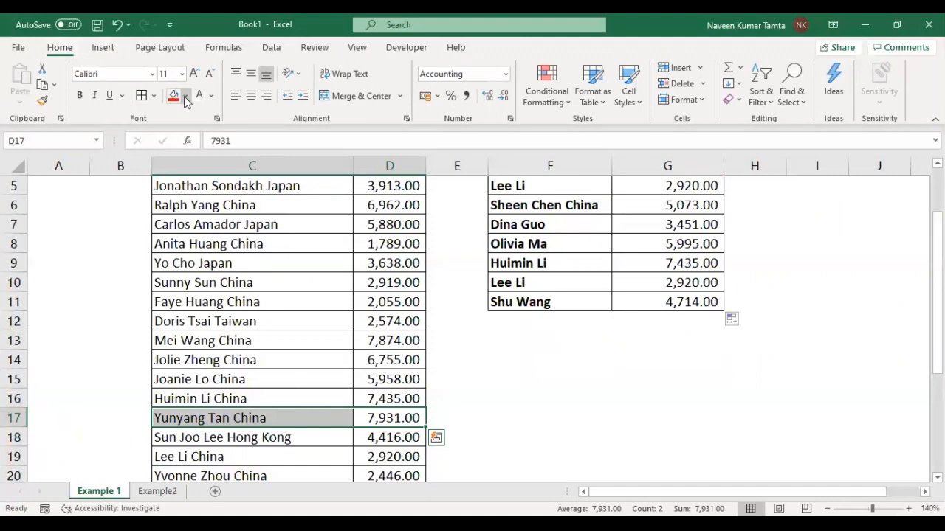
left_click(186, 101)
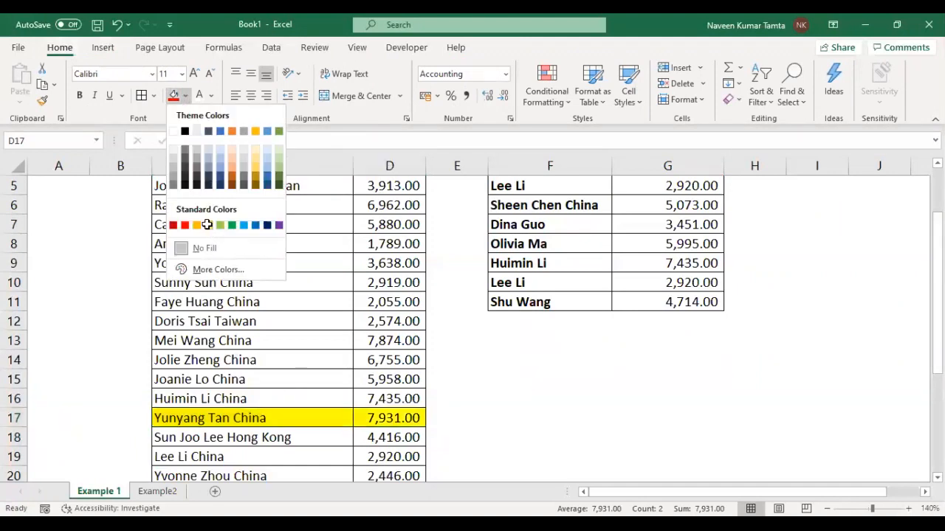
left_click(208, 227)
Check the G3 lookup result by locating the name from F3 in the source table's Name column.
key("Right")
key("Left")
key("ctrl+Up")
key("Right")
key("Right")
key("Right")
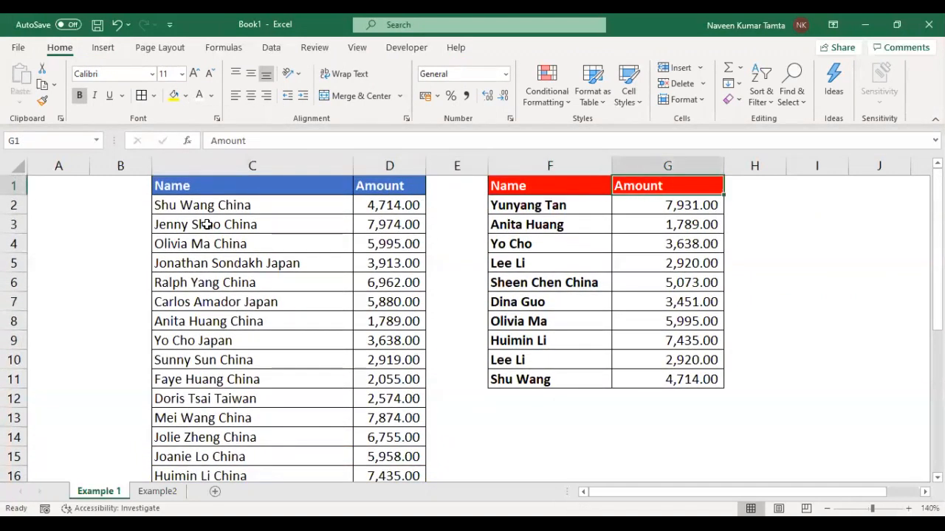
key("Down")
key("Left")
key("Down")
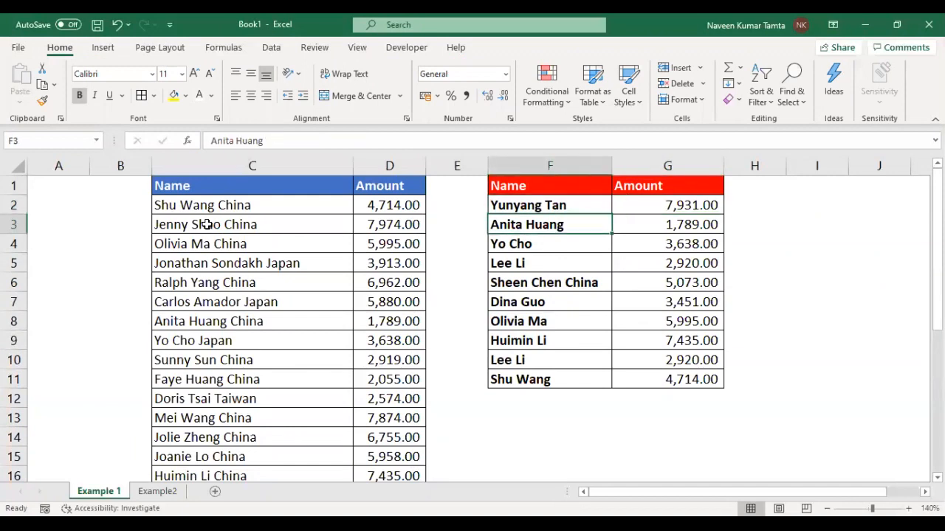
key("Left")
key("Left")
key("Left")
key("Right")
key("Down")
key("Down")
key("Down")
key("Down")
key("Down")
key("Down")
key("Up")
Highlight the matching source row, C8:D8, with a yellow fill and compare its amount with G3.
key("shift+Right")
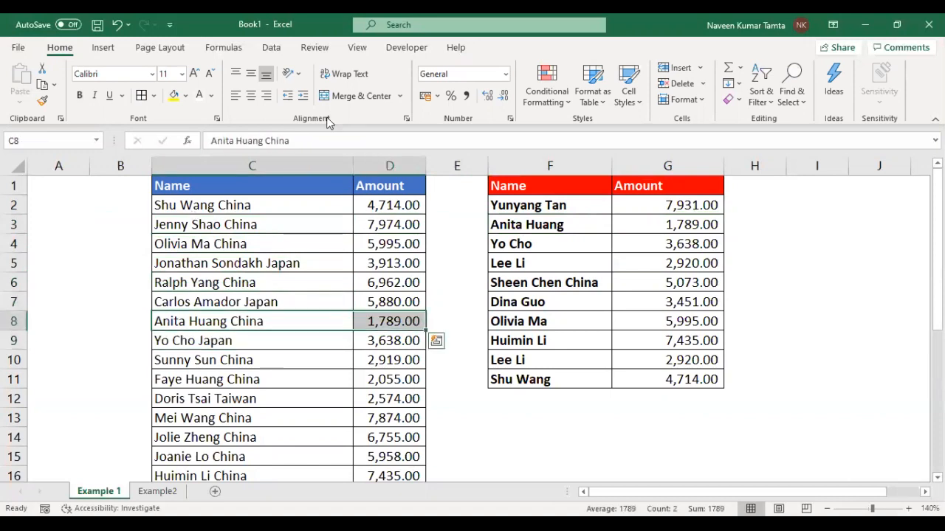
left_click(174, 95)
left_click(698, 226)
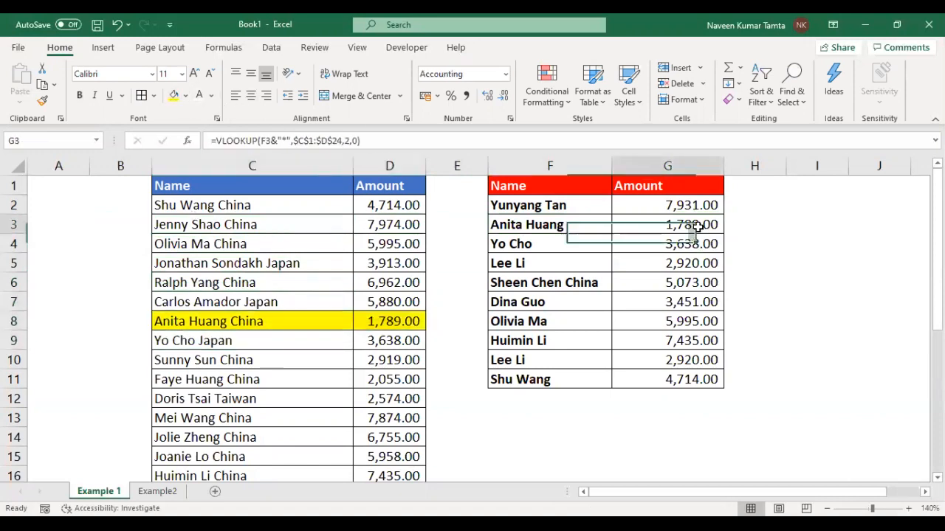
Compare the name in F4 with its partial match in source cell C9.
left_click(512, 249)
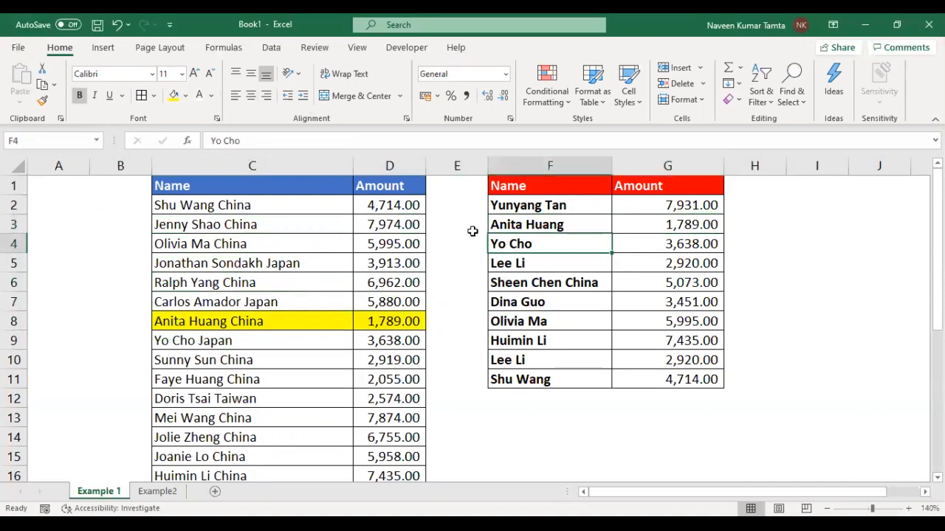
left_click(177, 342)
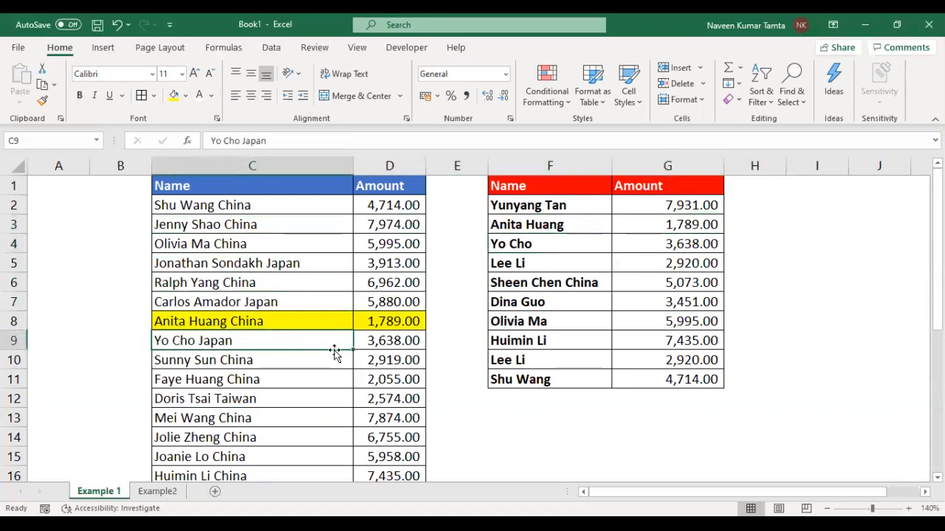
left_click(571, 247)
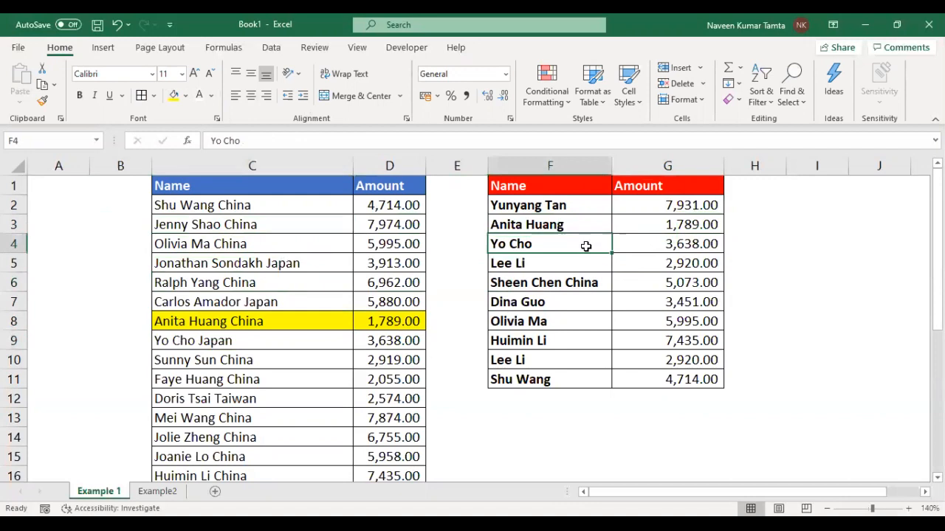
Highlight lookup rows F4:G4 and F2:G2 with a yellow fill.
left_click_drag(570, 247, 694, 243)
left_click(174, 96)
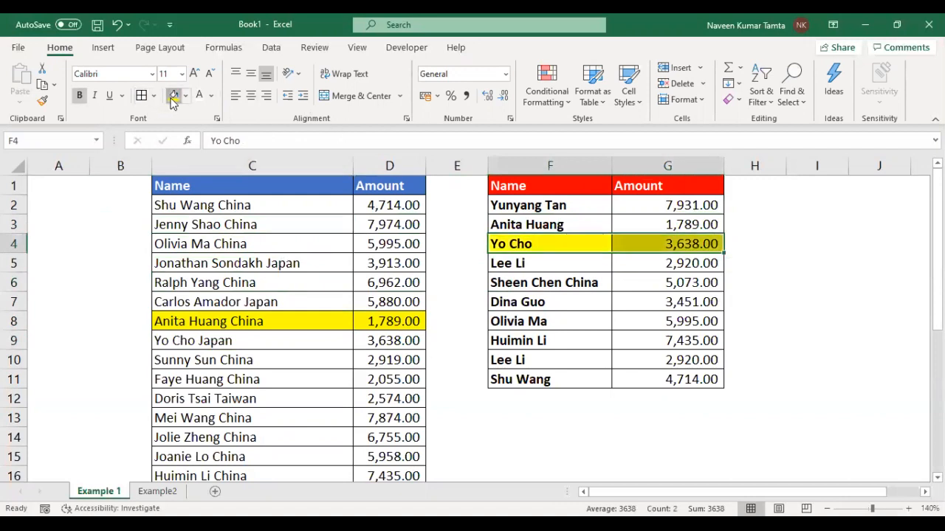
key("shift+Left")
key("Up")
key("Up")
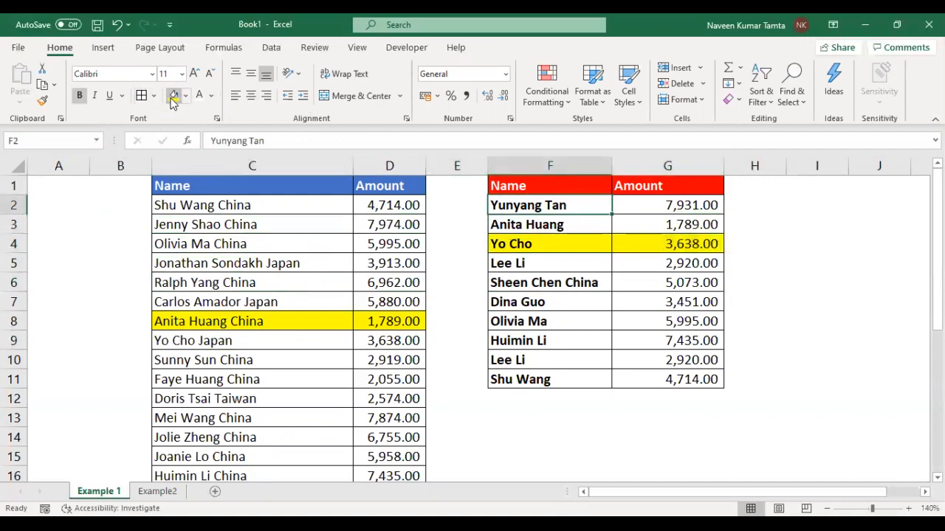
key("shift+Right")
Center-align the contents of the lookup table, F1:G11.
key("shift+Down")
key("shift+Down")
key("ctrl+shift+Down")
key("shift+Down")
key("shift+Up")
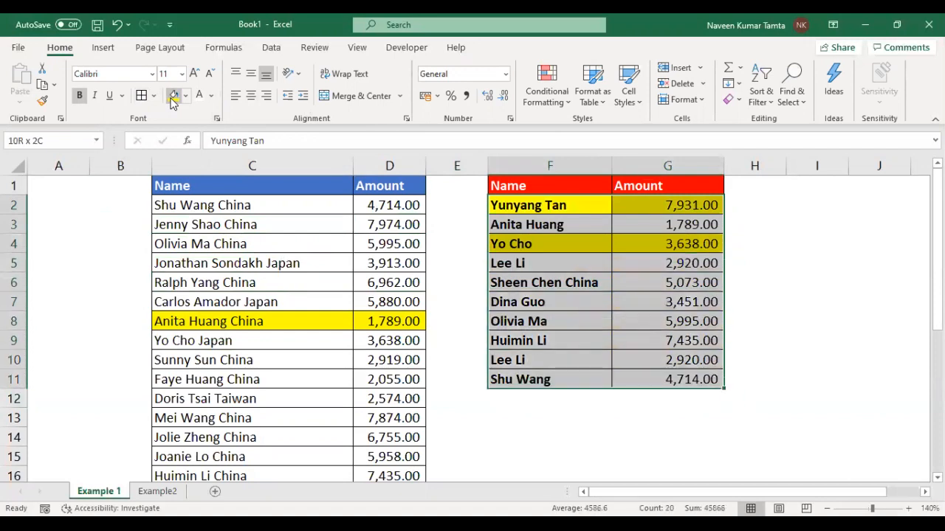
key("Up")
key("shift+Right")
key("ctrl+shift+Down")
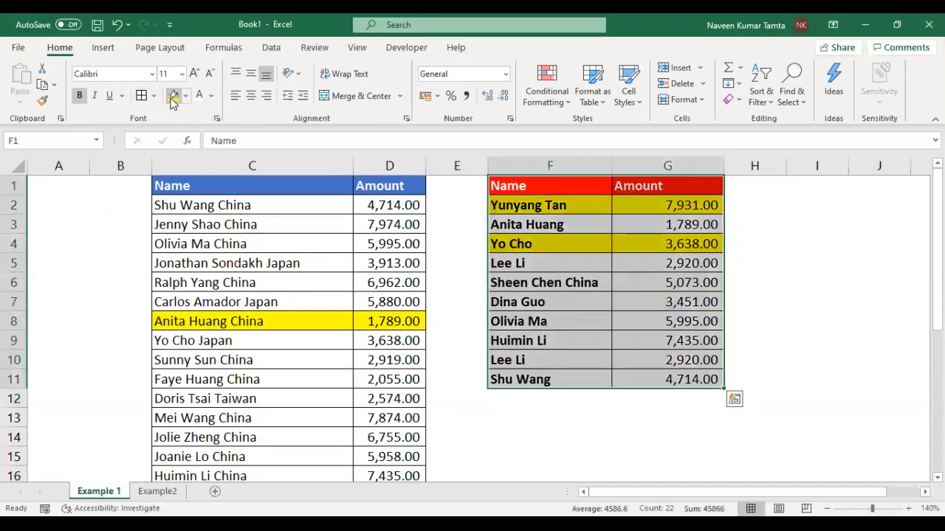
key("alt+h")
key("a")
key("c")
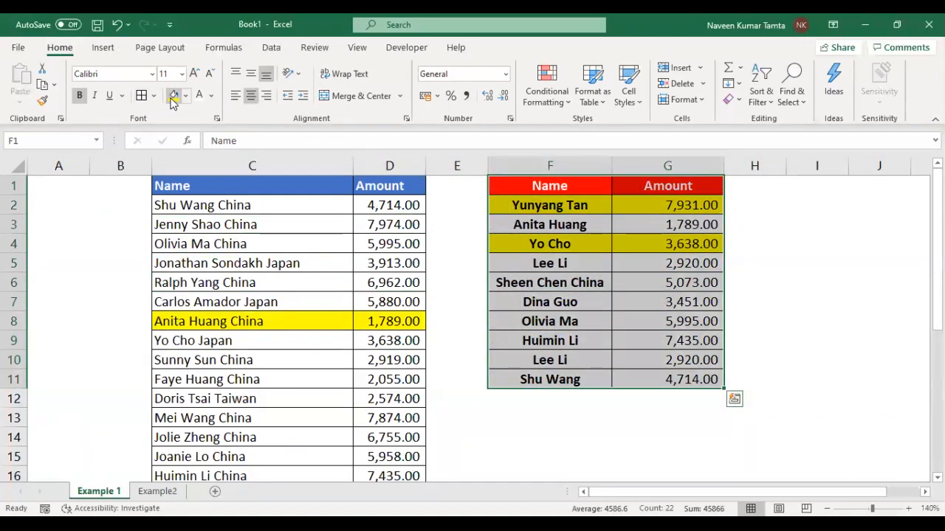
key("Up")
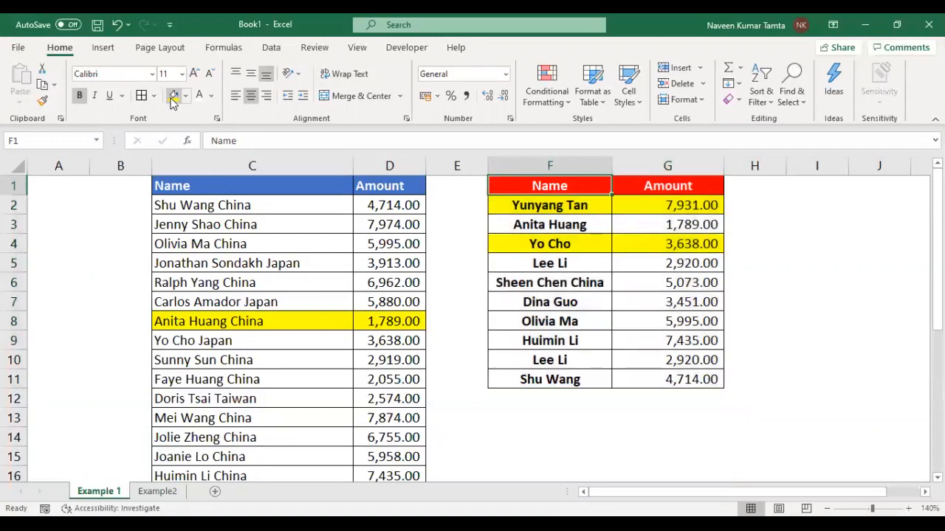
Review the extent of the source table from the Name and Amount headers down to its last row.
key("Left")
key("Left")
key("Left")
key("shift+Right")
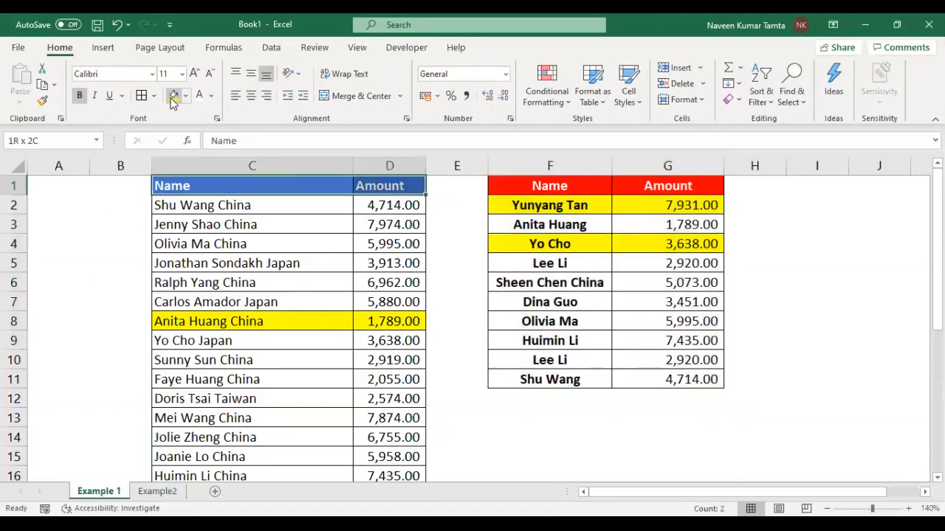
key("ctrl+shift+Down")
key("Up")
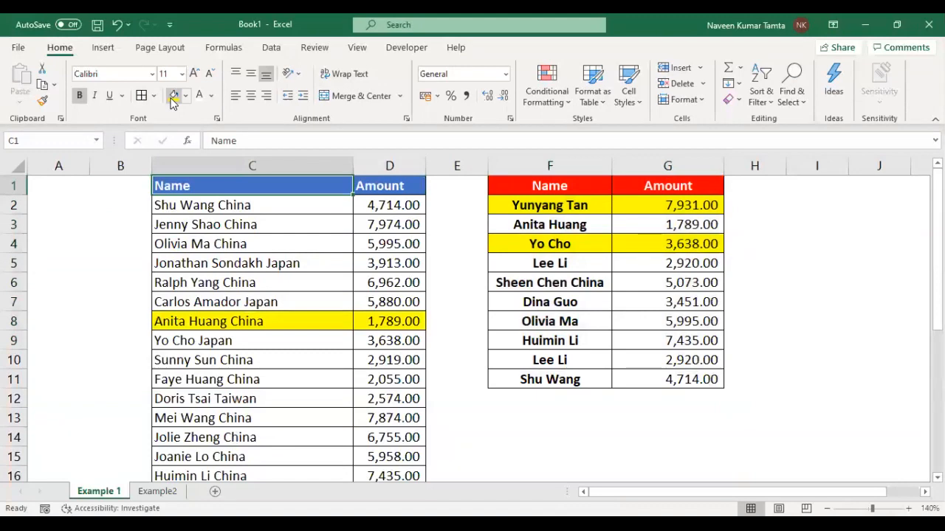
key("shift+Right")
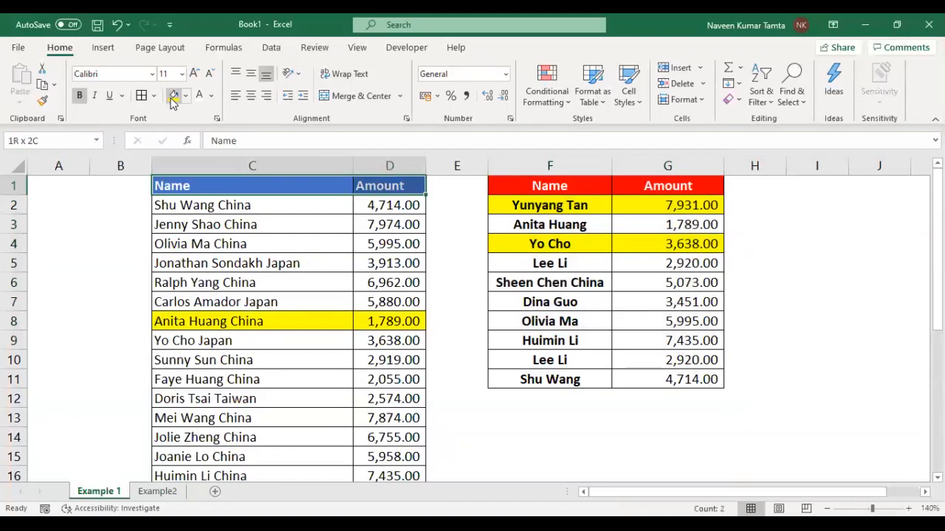
key("ctrl+shift+Down")
key("Up")
key("Down")
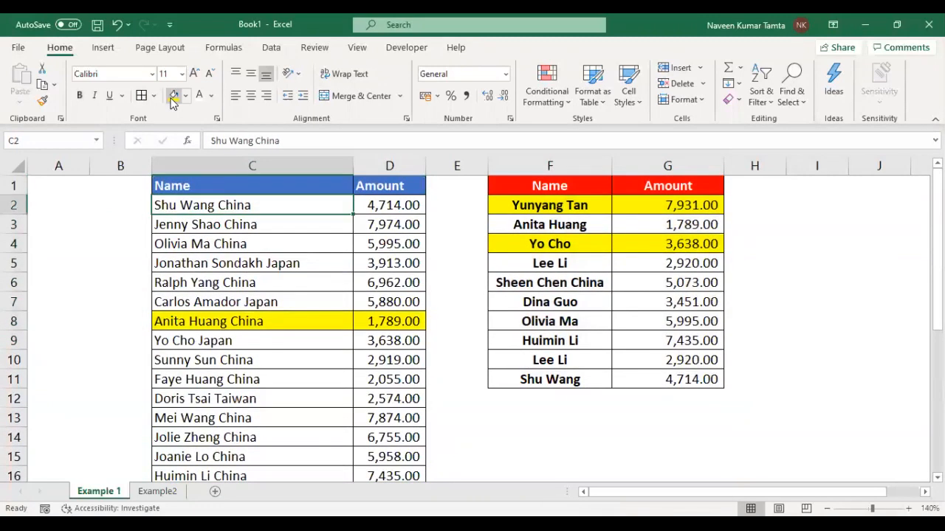
Review the extent of the lookup table, F1:G11, including its headers.
key("Right")
key("Right")
key("Right")
key("shift+Right")
key("ctrl+shift+Down")
key("Up")
key("shift+Right")
key("ctrl+shift+Down")
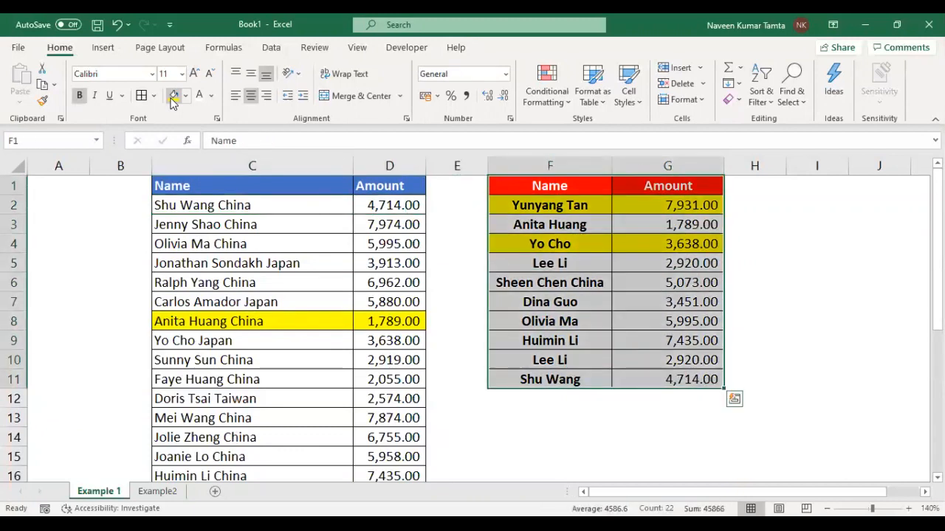
Examine the source table's Name header and its first entry in C2:D2.
key("Left")
key("Left")
key("Left")
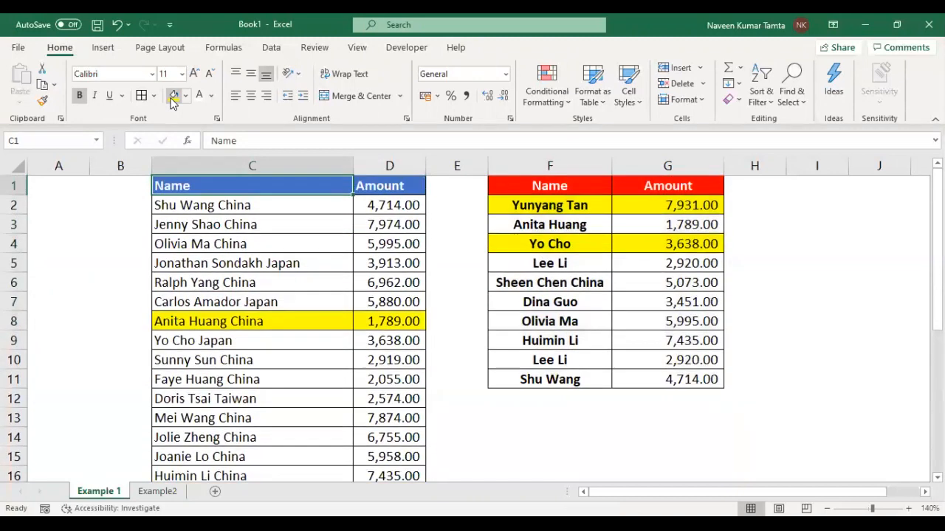
key("Down")
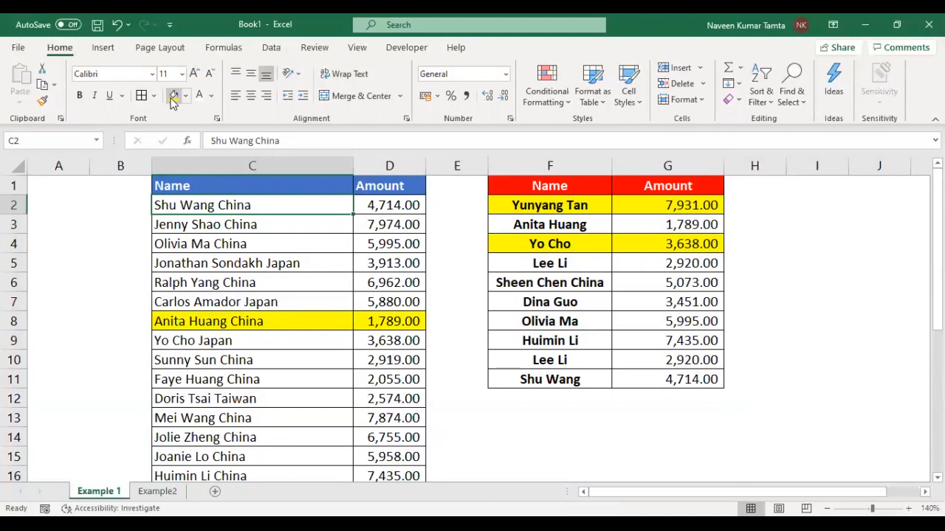
key("Up")
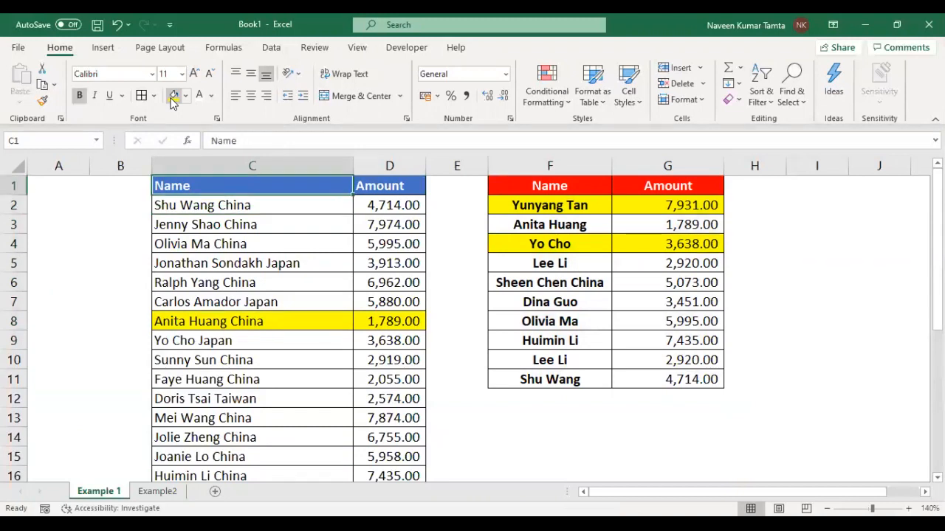
key("Down")
key("Left")
key("Right")
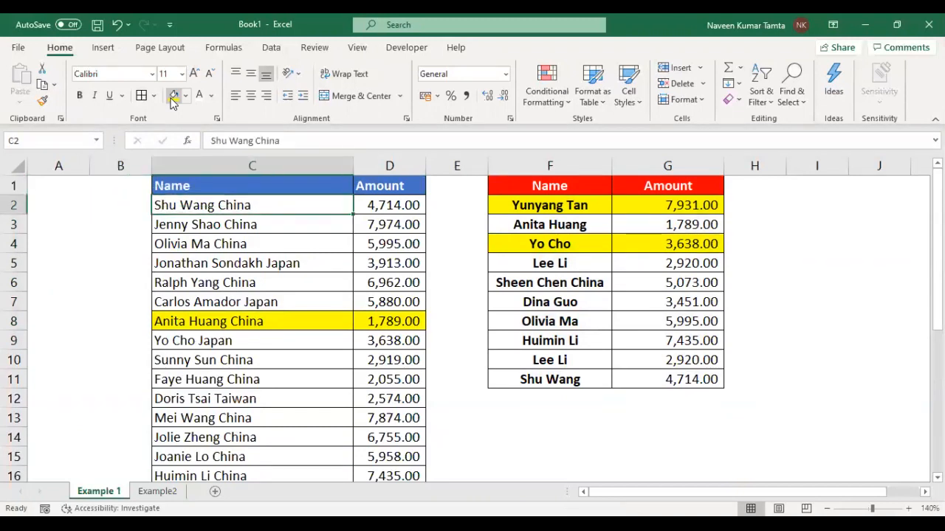
key("Up")
key("Down")
key("Right")
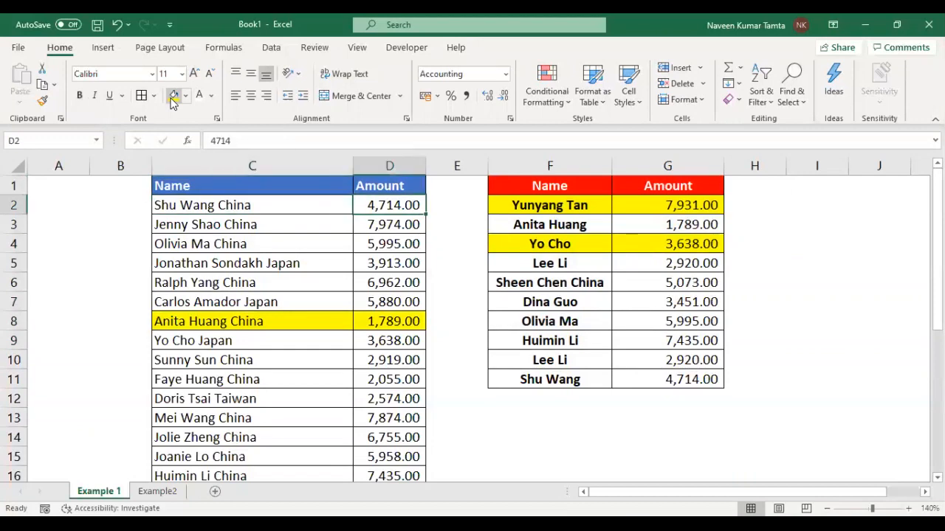
key("Left")
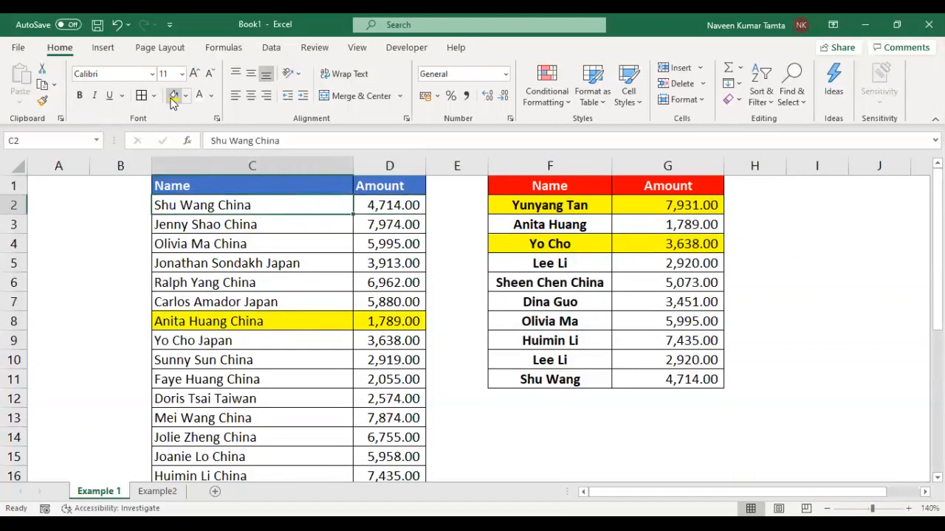
Review the returned amounts down the lookup table's Amount column, starting at G2.
key("Right")
key("Right")
key("Right")
key("Right")
key("shift+Down")
key("shift+Down")
key("shift+Down")
key("shift+Down")
key("shift+Down")
key("shift+Down")
key("shift+Down")
key("shift+Down")
key("shift+Down")
key("Up")
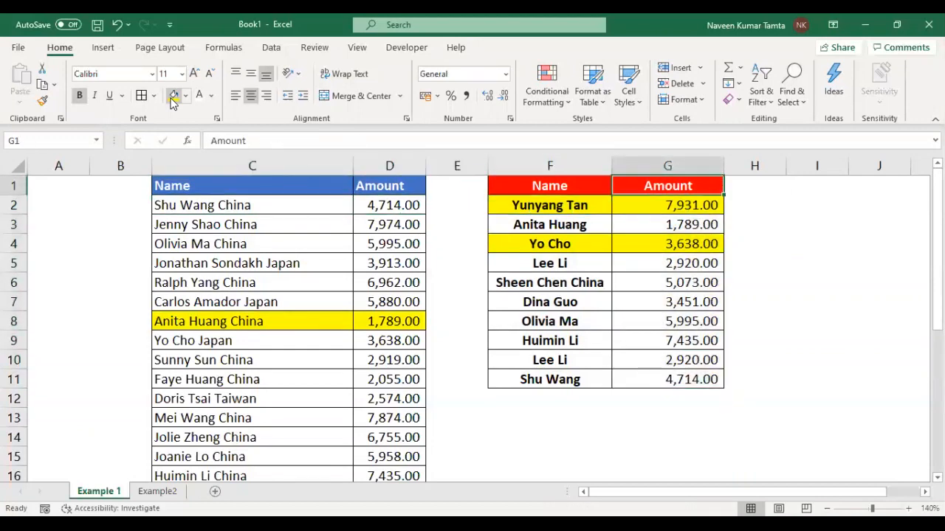
Recheck the source table's headers against the lookup table and inspect the VLOOKUP formula in G2.
key("Left")
key("Left")
key("Left")
key("Left")
key("Left")
key("Right")
key("shift+Right")
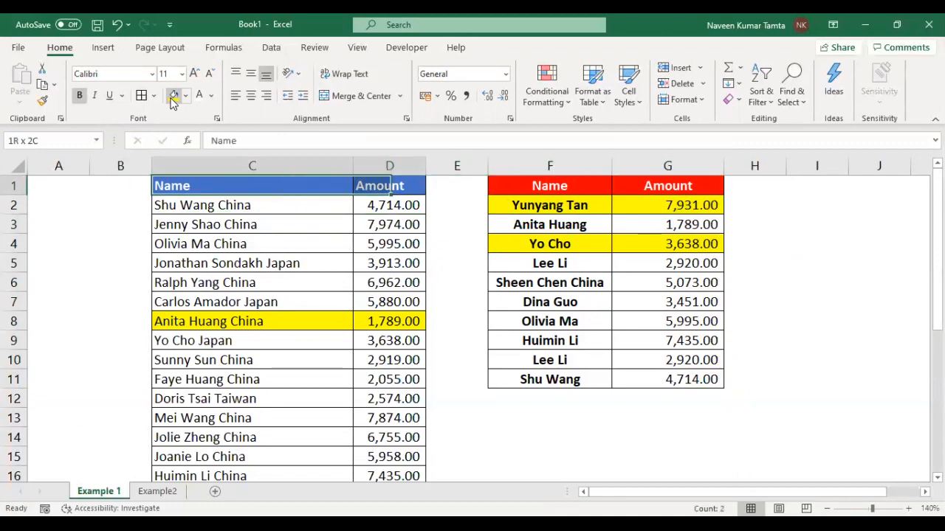
key("shift+Left")
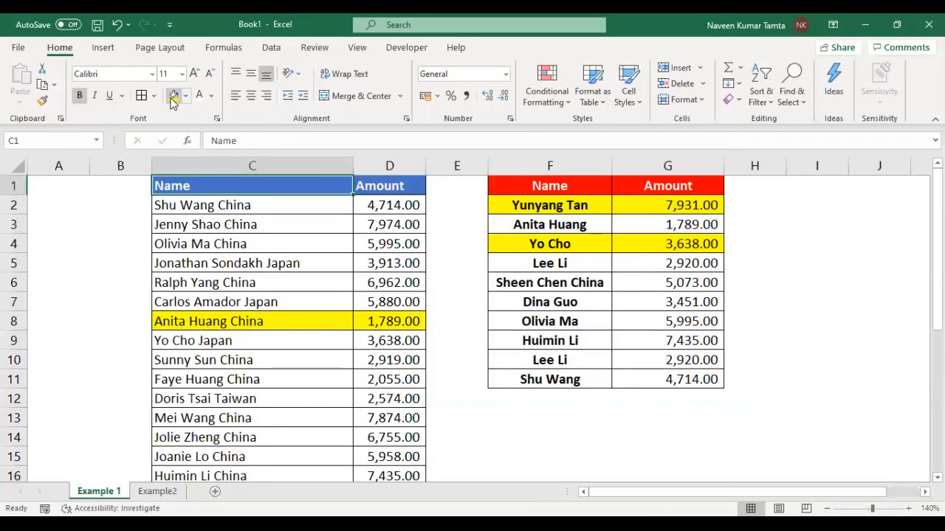
key("Right")
key("ctrl+shift+Right")
key("ctrl+shift+Down")
key("Up")
key("Down")
key("Right")
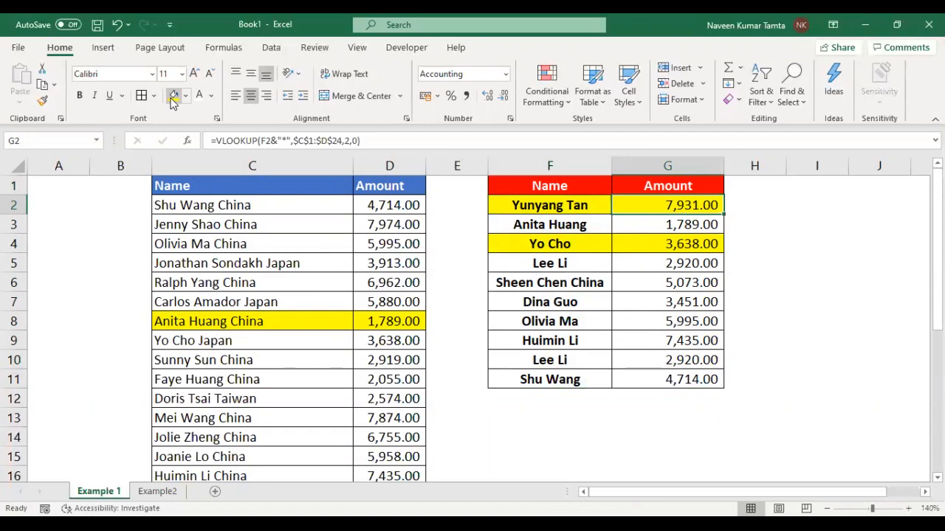
Switch to the Example2 sheet and review the price table's title and Jeans Pieces (Qty) header.
left_click(156, 491)
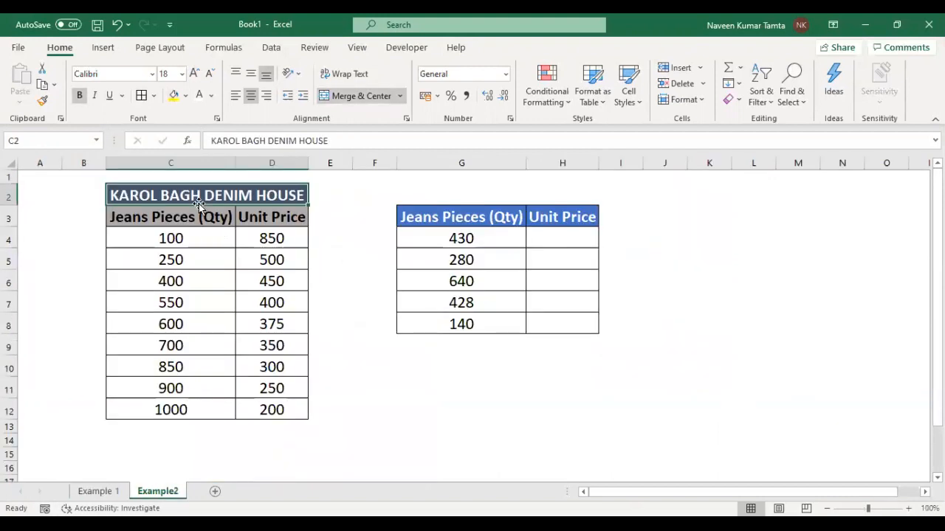
key("Right")
left_click(169, 195)
left_click(356, 193)
left_click(190, 216)
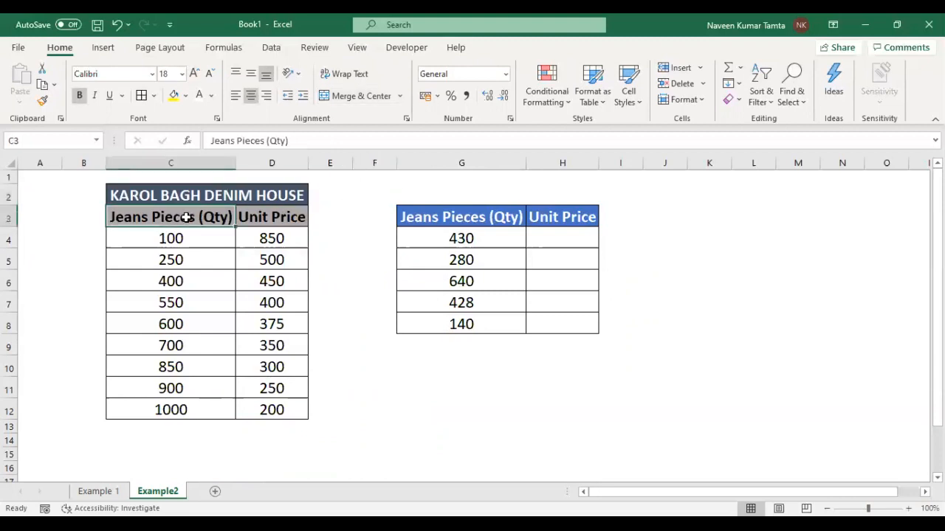
Examine the unit prices for the first two quantity tiers, 100 and 250 pieces, in rows 4 and 5.
left_click(145, 237)
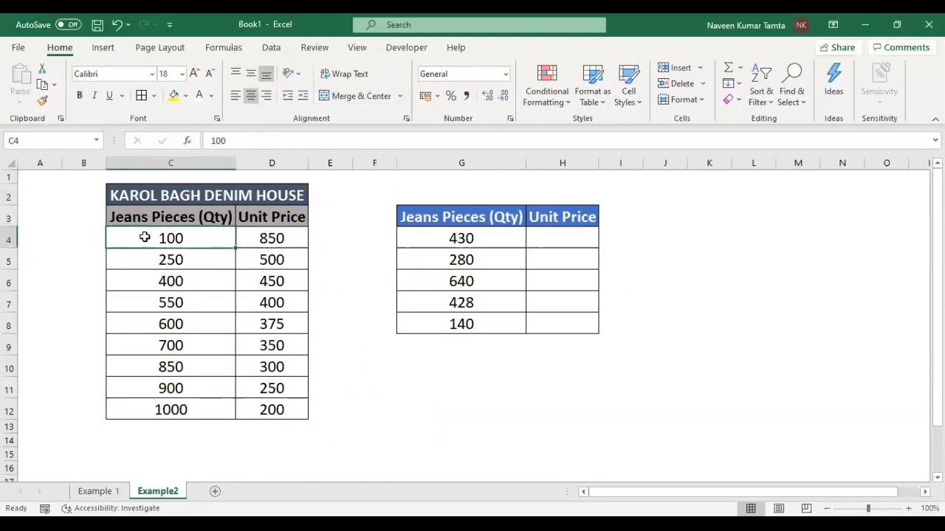
left_click(284, 236)
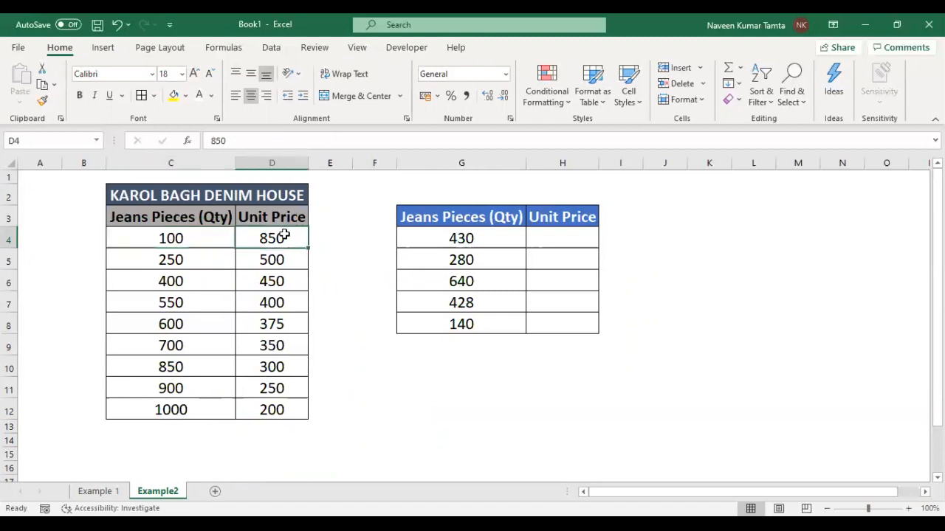
left_click(163, 238)
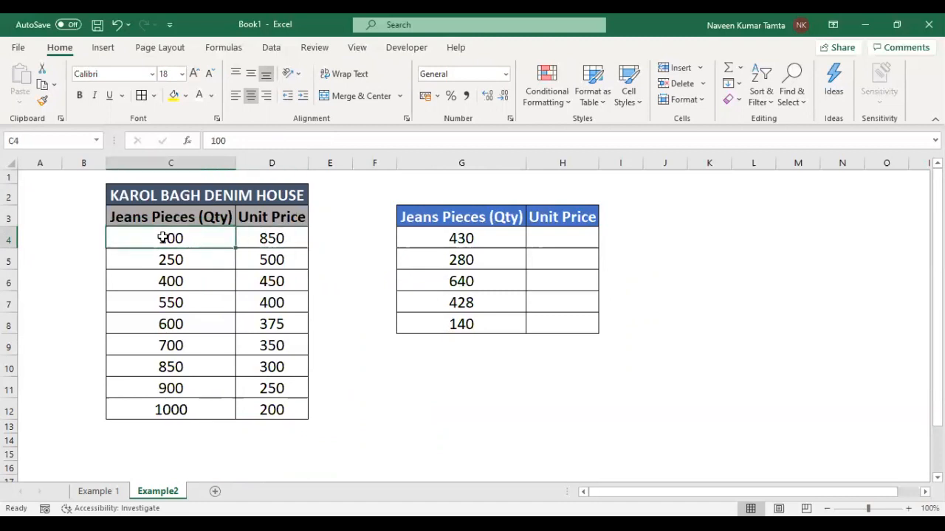
left_click(177, 263)
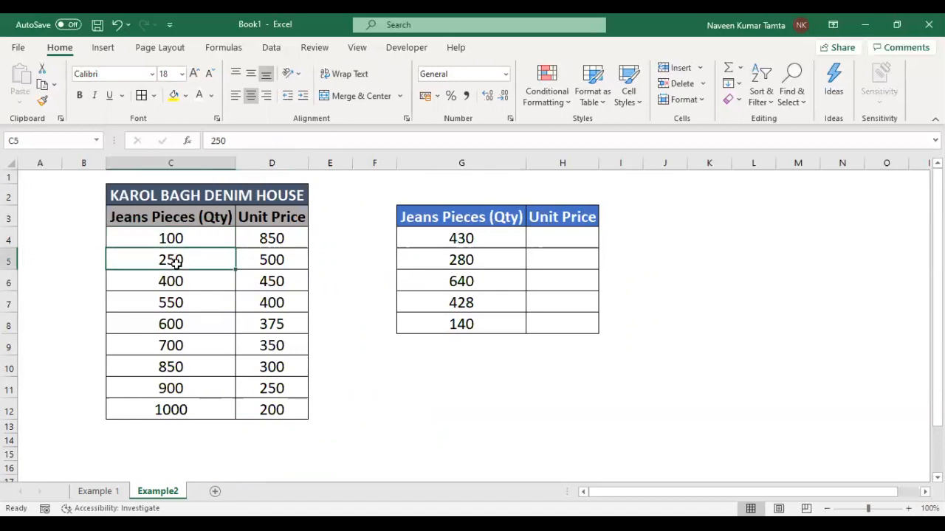
left_click(272, 260)
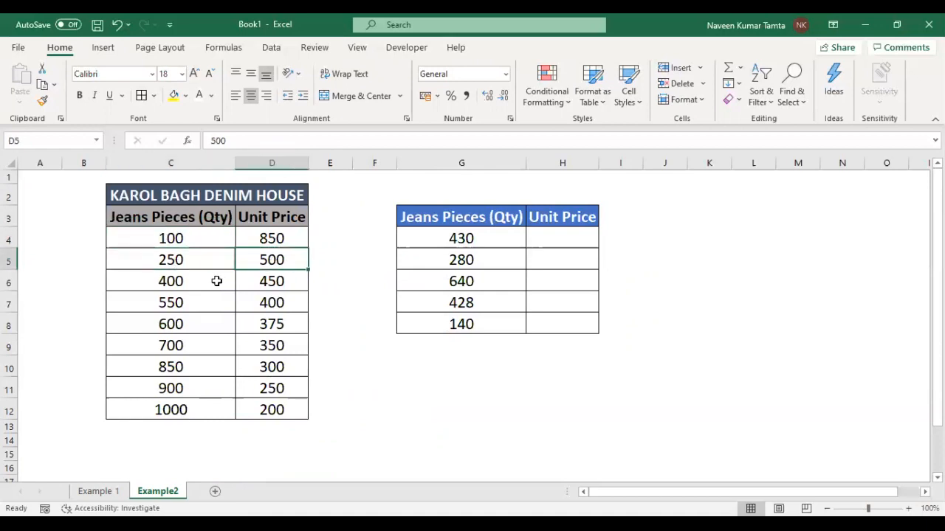
Examine the price table's 400- and 1000-piece tiers and compare the quantities in C4:C12 with the order quantity in G4.
left_click(216, 281)
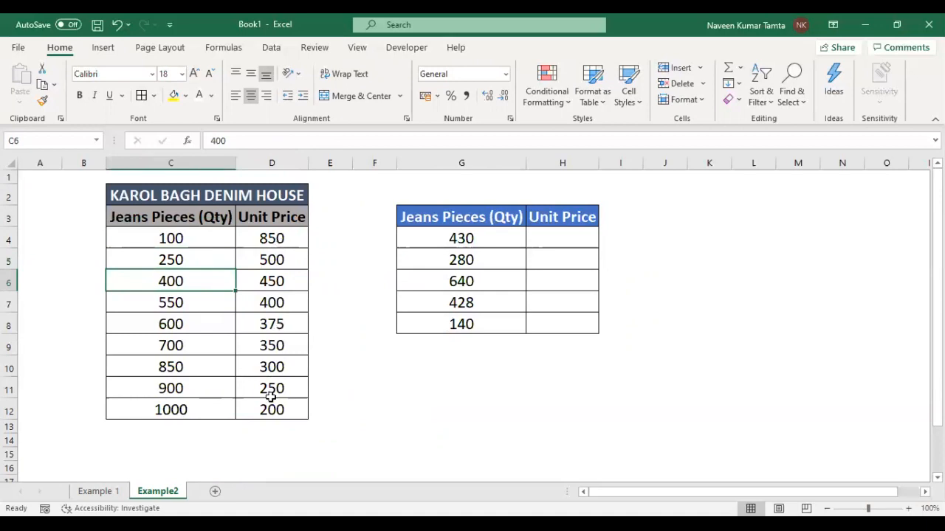
left_click(160, 410)
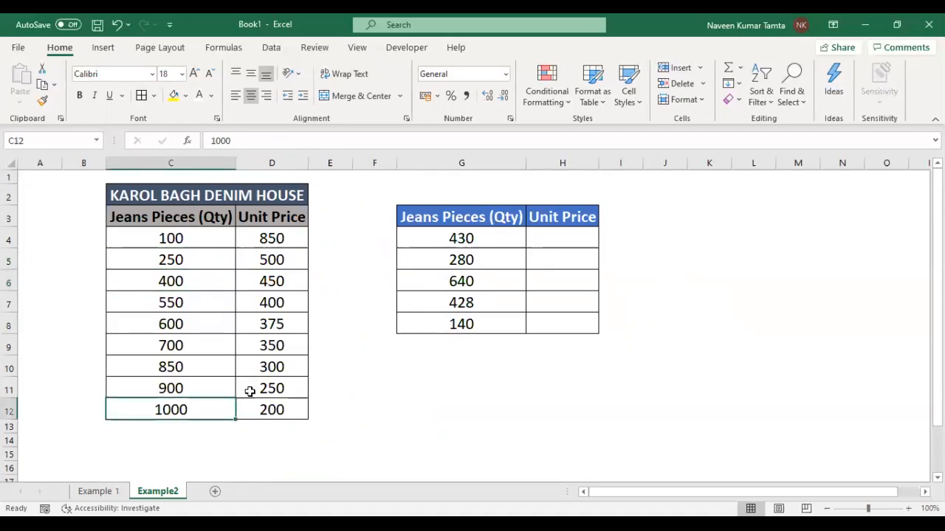
left_click(450, 237)
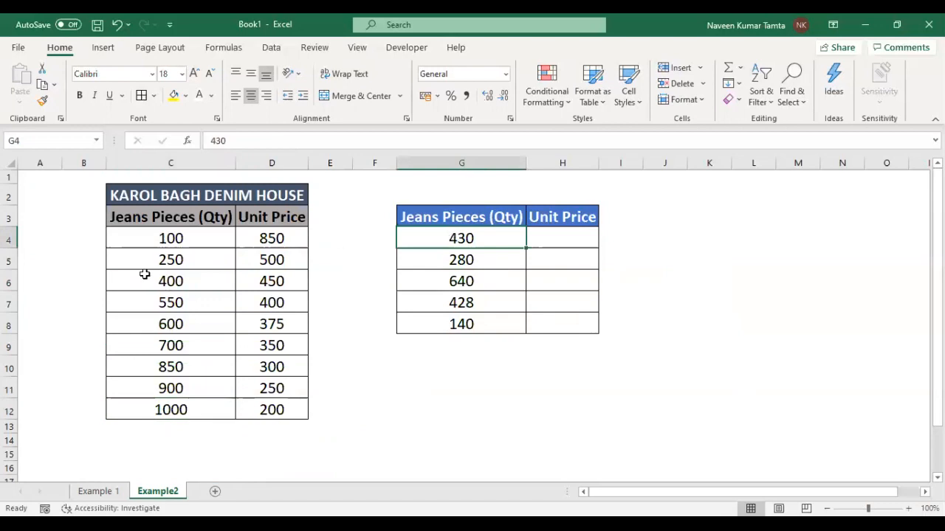
left_click_drag(181, 239, 183, 406)
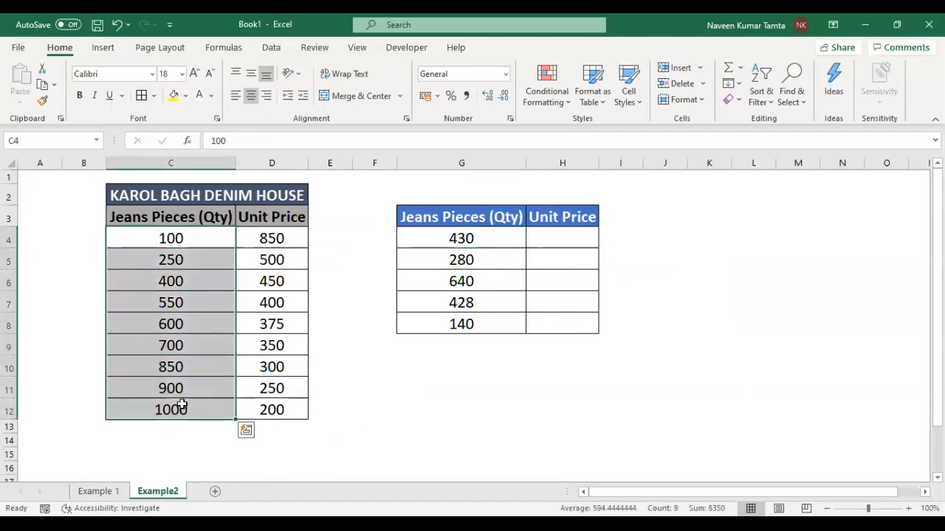
Review each order quantity in G4:G8 and the empty Unit Price cells H4:H8 beside them.
left_click(456, 239)
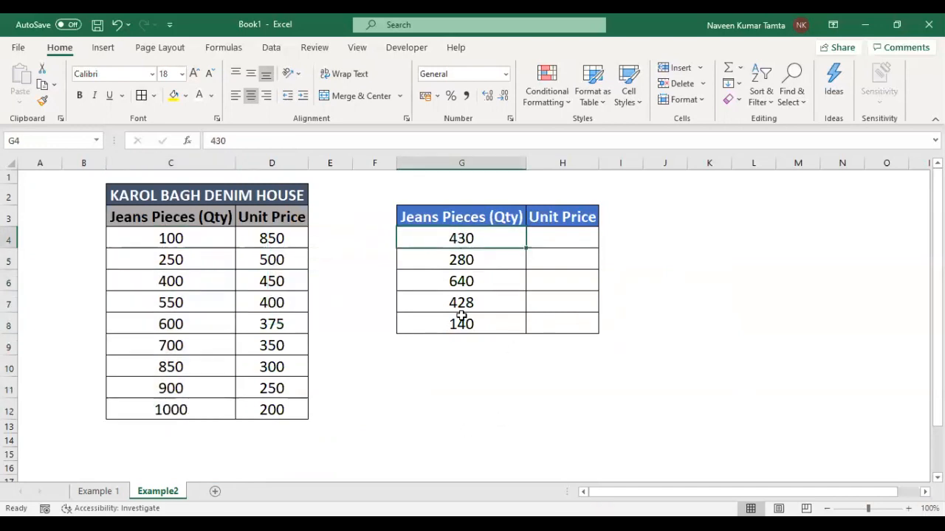
left_click(472, 261)
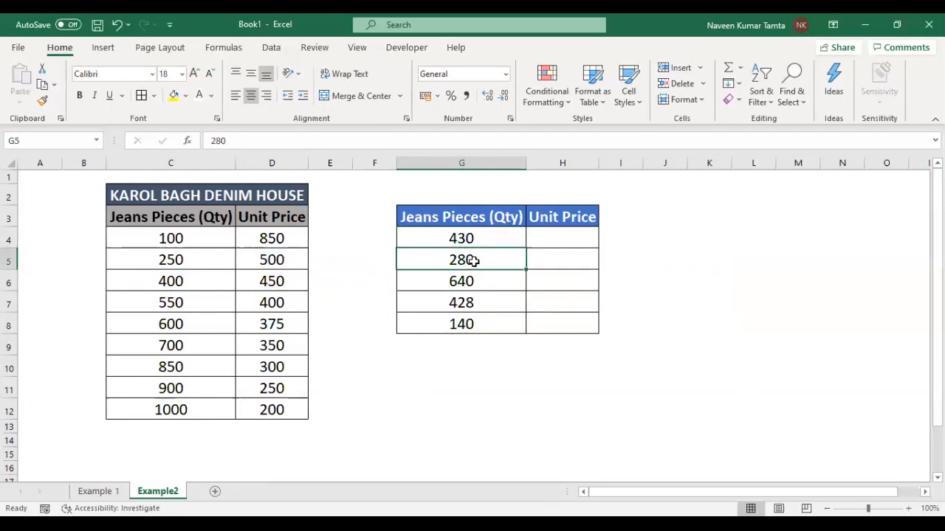
left_click(472, 281)
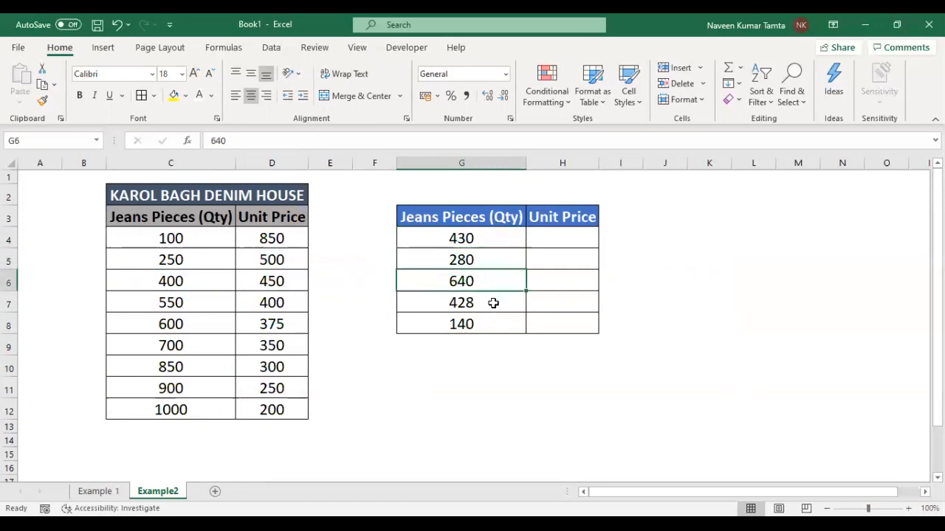
left_click(492, 302)
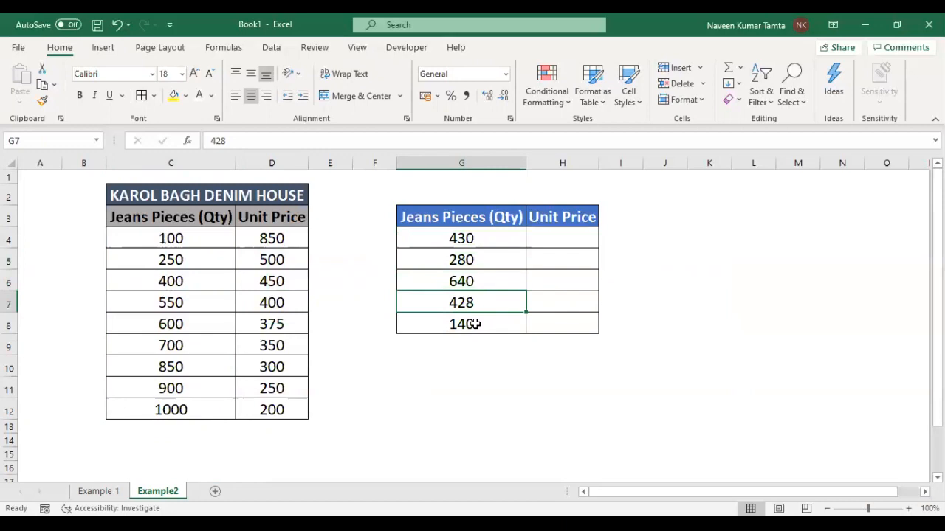
left_click(474, 324)
left_click_drag(467, 235, 468, 324)
left_click_drag(565, 239, 565, 323)
left_click_drag(451, 240, 453, 331)
Widen column H so the Unit Price column has more room.
left_click(570, 241)
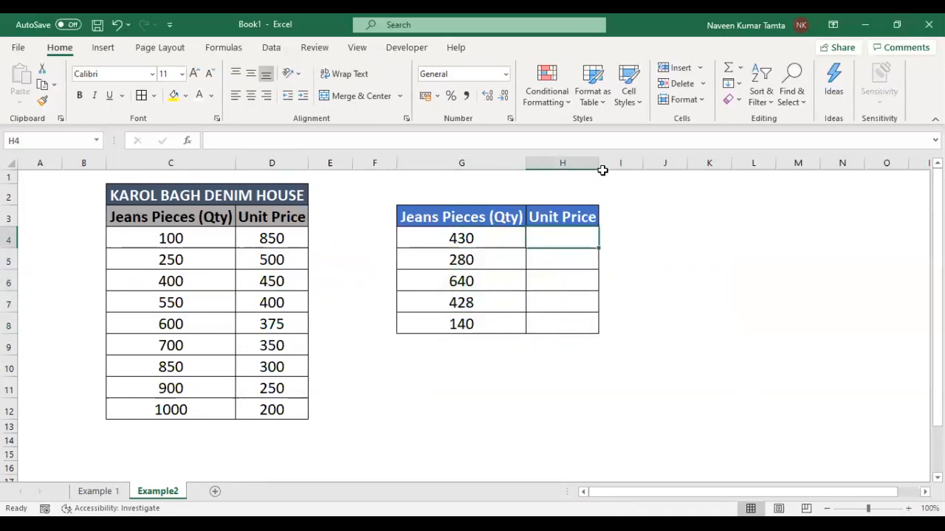
left_click_drag(602, 167, 627, 168)
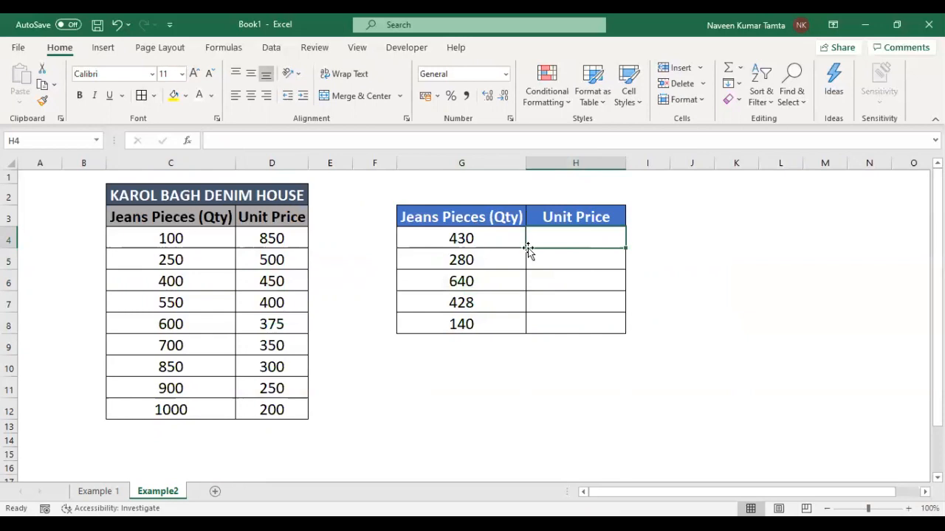
left_click(495, 239)
Begin a trial VLOOKUP formula in H4 with the column-locked reference $G4 as the lookup value.
left_click(582, 236)
type("=")
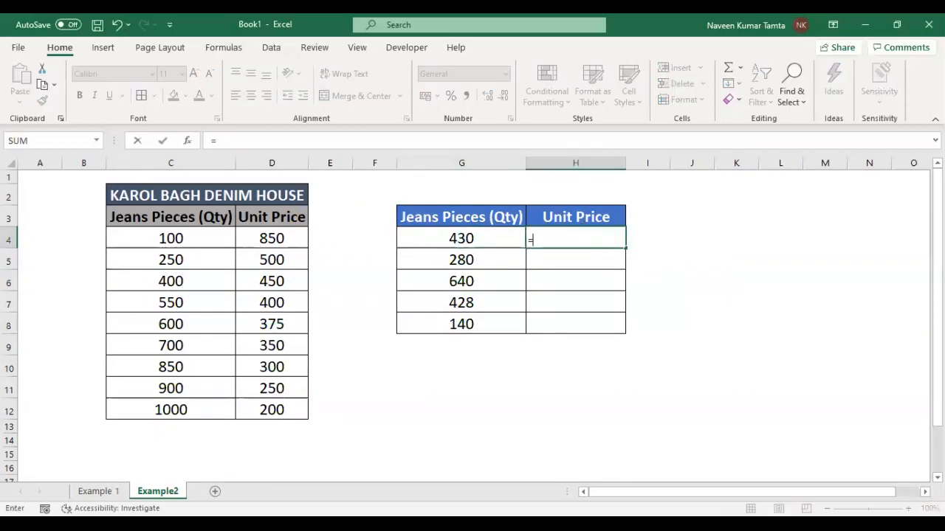
type("VLOOKUP(")
key("Left")
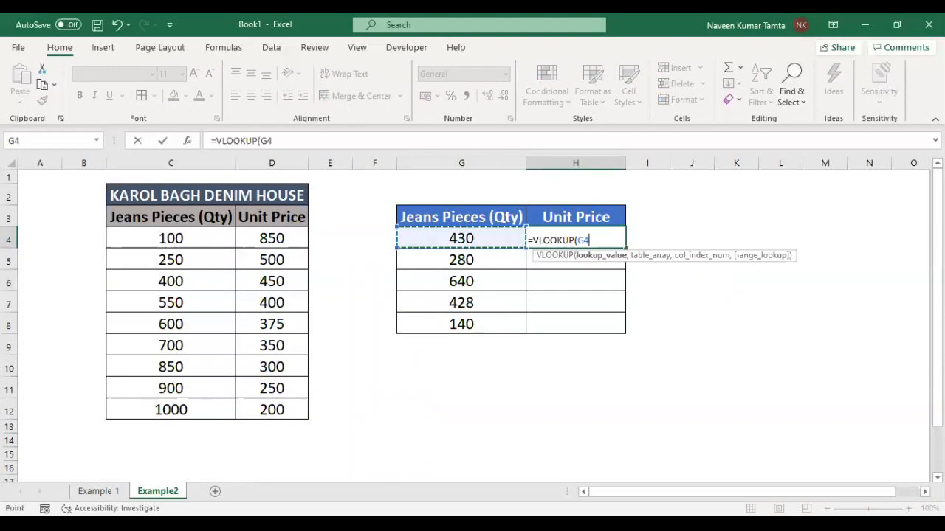
key("F4")
key("F4")
key("F4")
type(",")
Complete the trial formula in H4 with table range $C$3:$D$12, column index 2 and exact match 0.
key("Left")
key("Left")
key("Left")
key("Left")
key("Up")
key("Left")
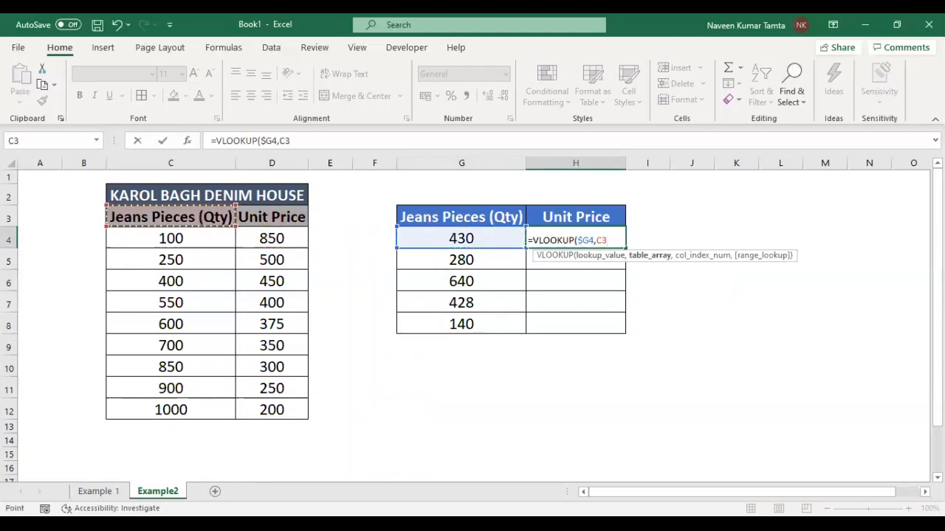
key("ctrl+shift+Right")
key("ctrl+shift+Down")
key("F4")
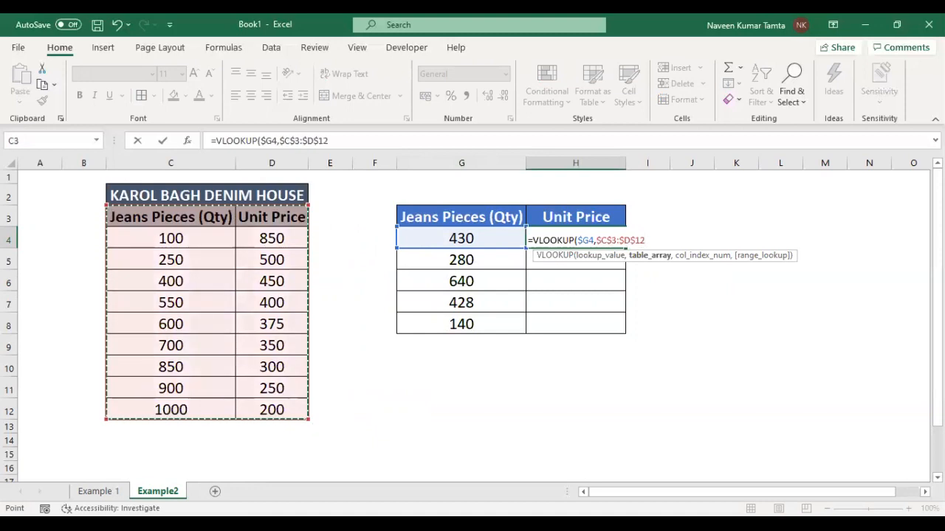
type(",2,0)")
key("Return")
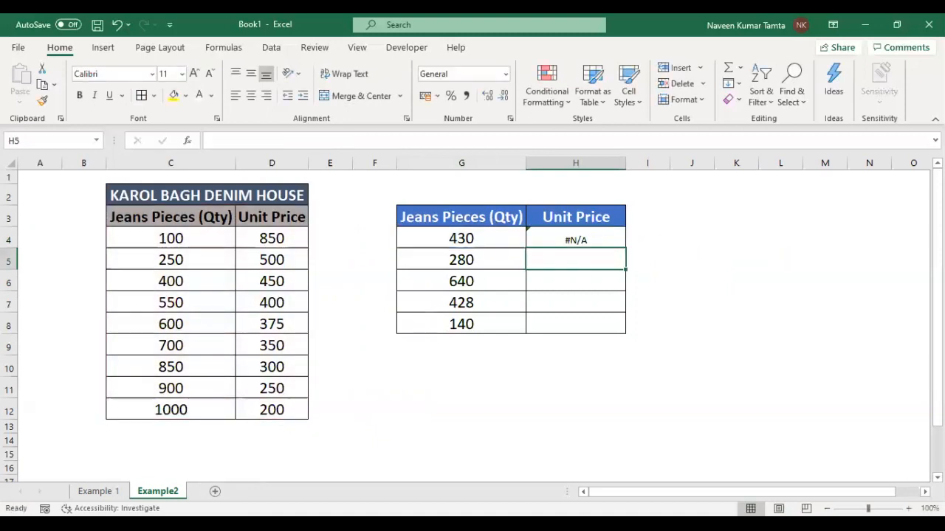
Fill the exact-match VLOOKUP formula from H4 down to H8.
key("Up")
key("shift+Down")
key("shift+Down")
key("shift+Down")
key("shift+Down")
key("ctrl+d")
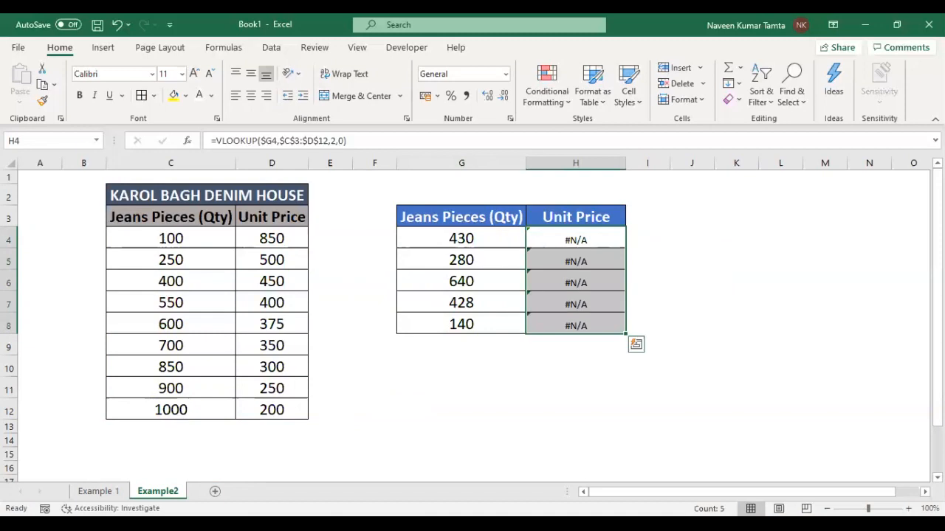
Copy the cell formatting of G4 onto the Unit Price cells H4:H8.
left_click(458, 236)
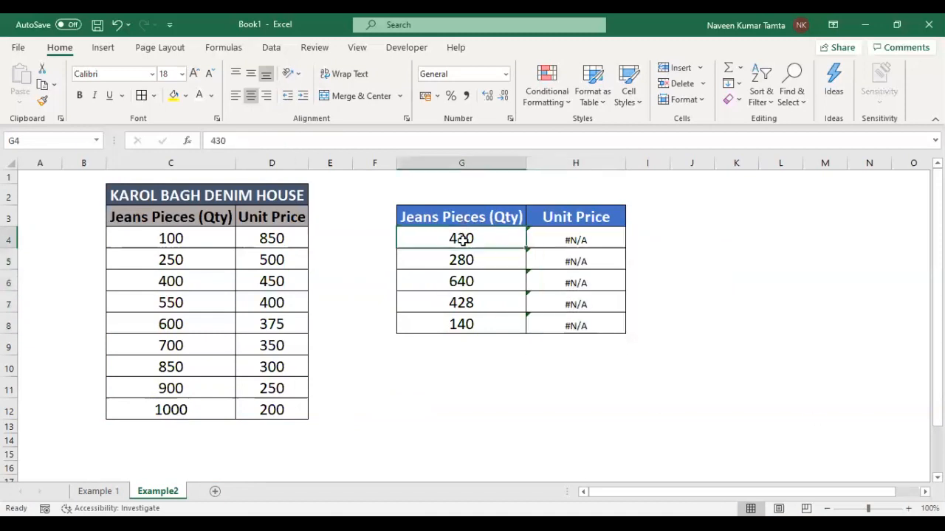
left_click(41, 101)
left_click_drag(581, 236, 583, 328)
Clear the exact-match formulas from H4:H8.
key("Left")
key("Left")
key("Right")
key("Right")
key("ctrl+shift+Down")
key("Delete")
key("Left")
Start a new VLOOKUP formula in H4 using the column-locked cell $G4 as the lookup value.
key("Right")
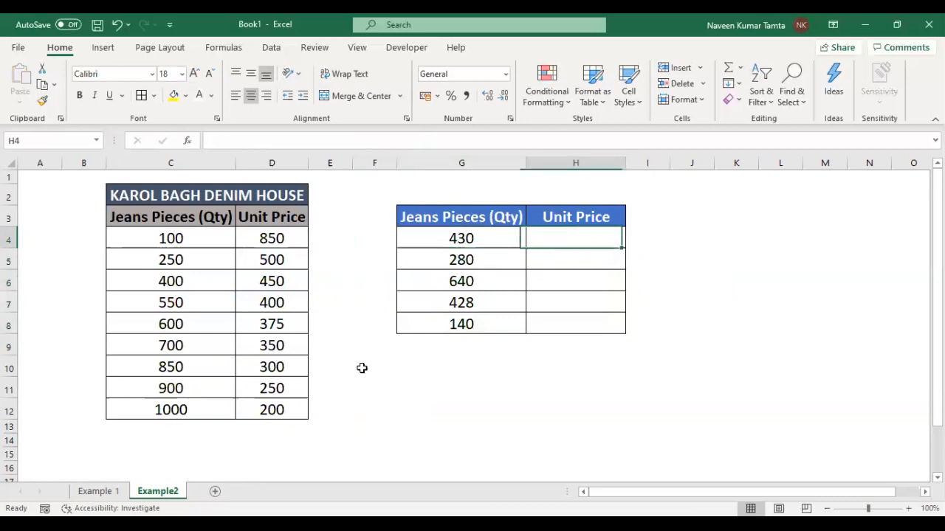
type("=")
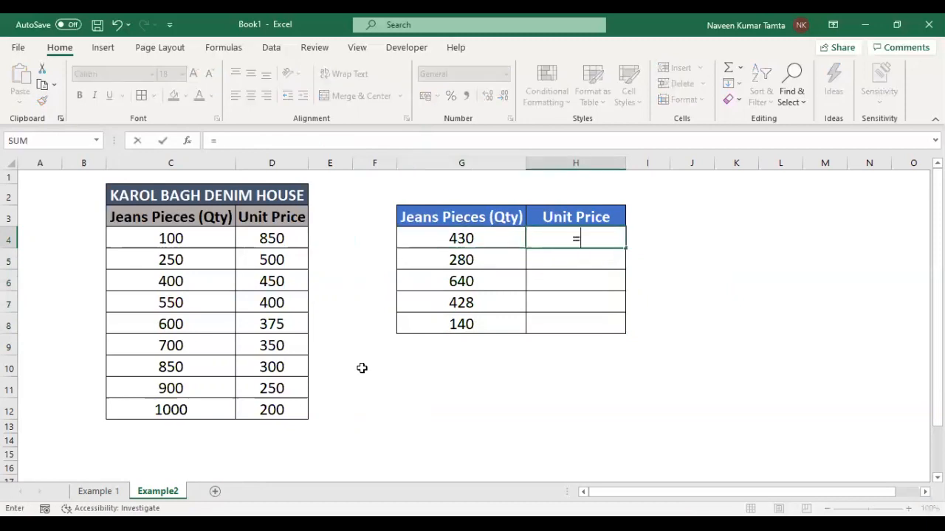
type("VLOOKUP(")
key("Left")
key("F4")
key("F4")
key("F4")
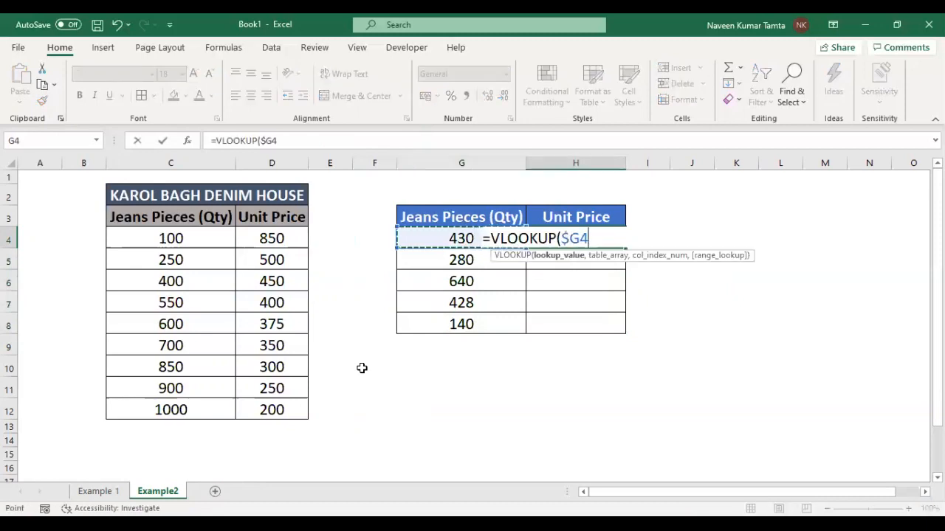
type(",")
Add the whole price table including headers, $C$3:$D$12, as the formula's absolute table array.
key("Left")
key("Left")
key("Left")
key("Left")
key("Left")
key("Up")
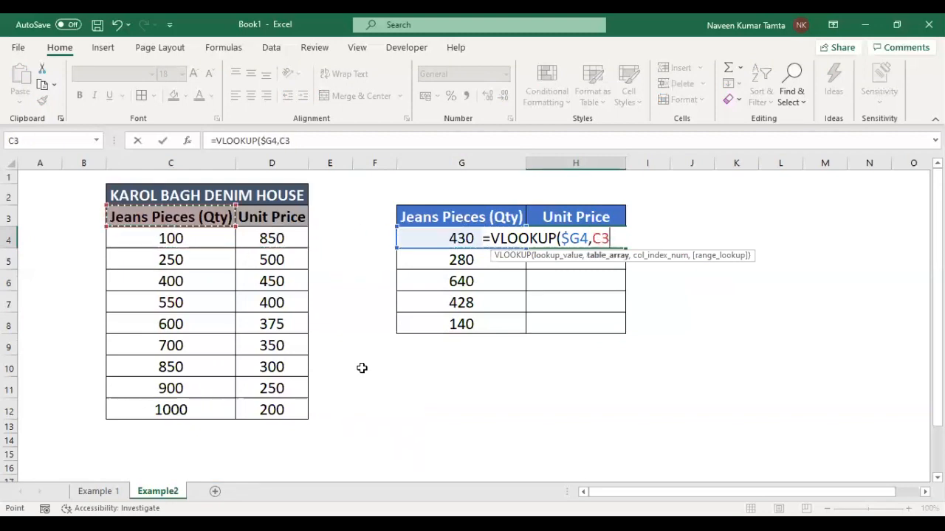
key("ctrl+shift+Right")
key("ctrl+shift+Down")
key("F4")
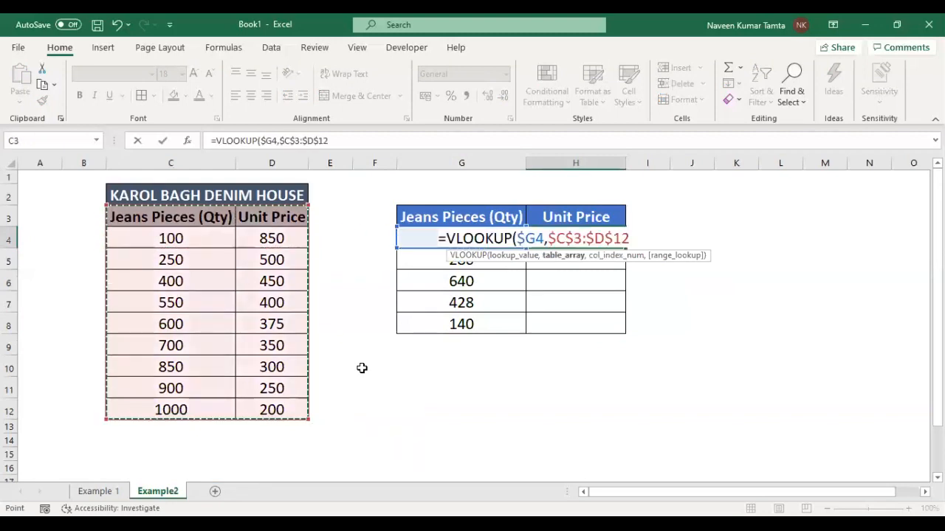
Finish the H4 formula with column index 2 and TRUE for approximate match.
type(",2,")
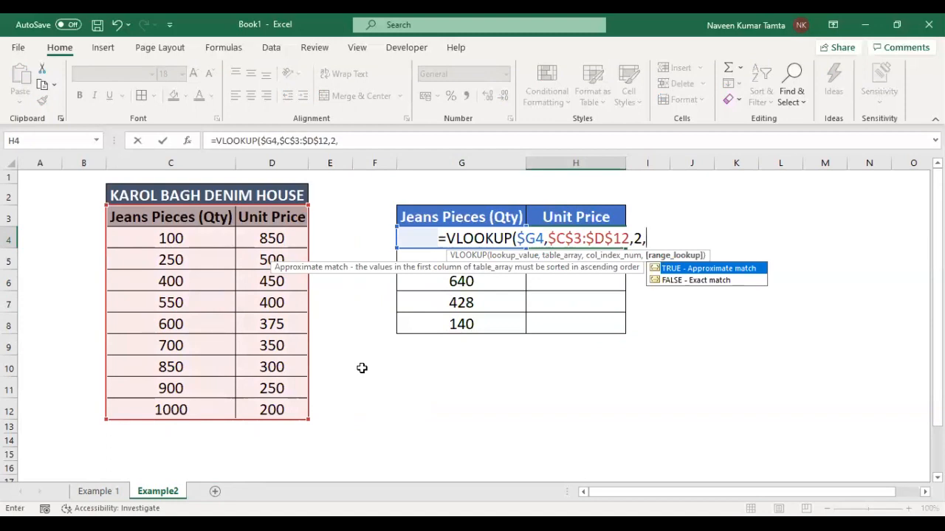
key("Down")
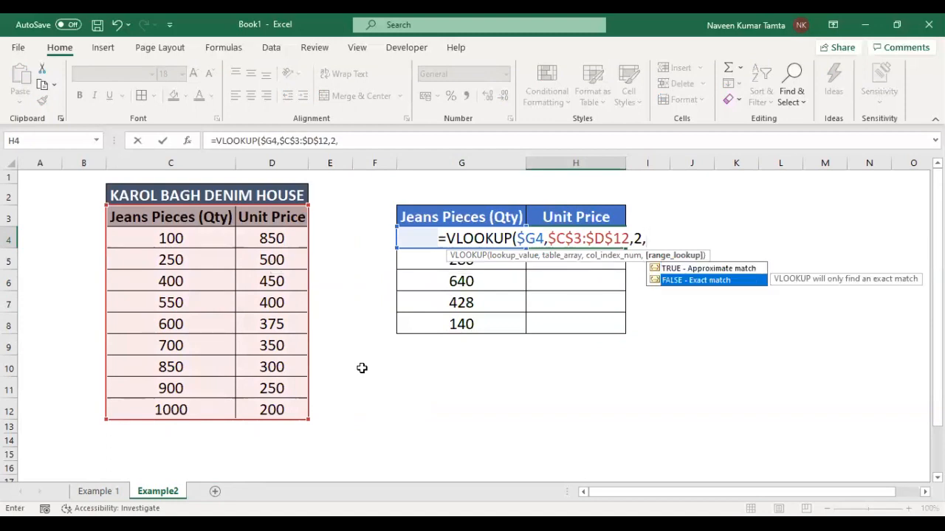
key("Up")
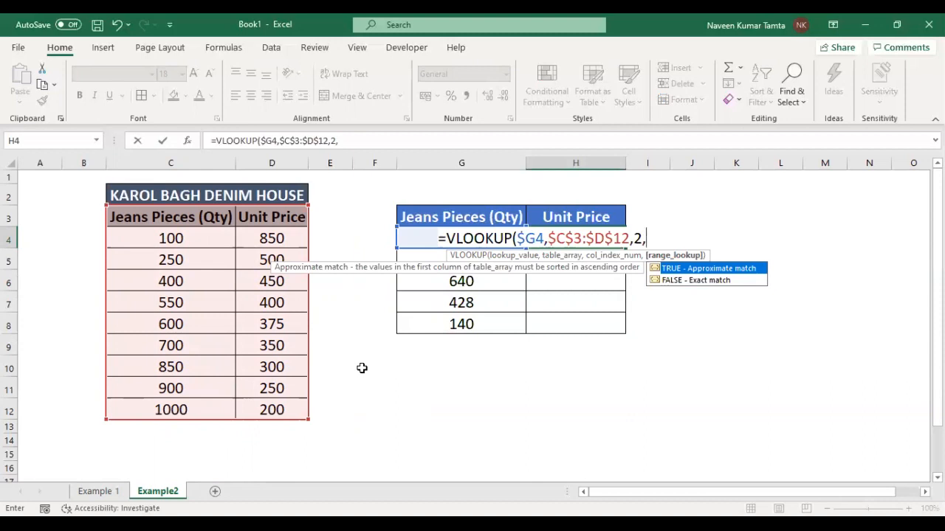
key("Tab")
type(")")
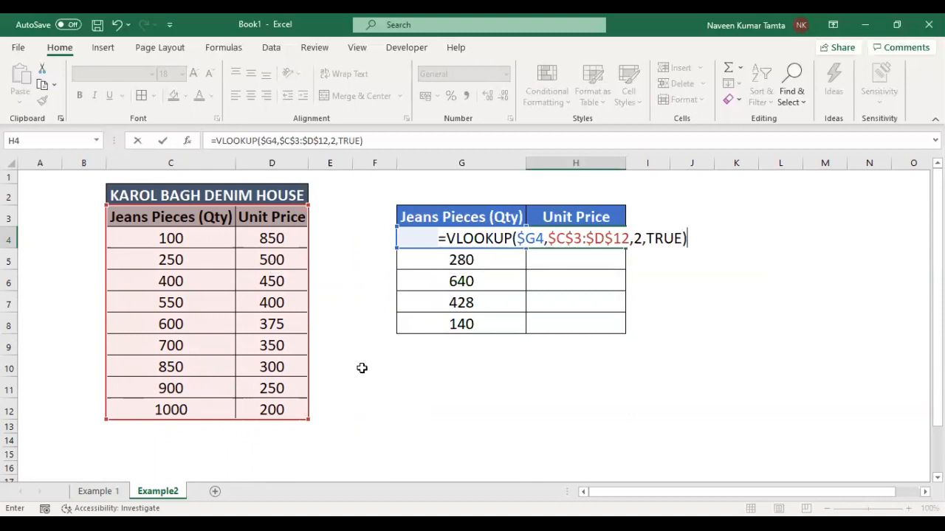
key("Return")
Fill the approximate-match VLOOKUP formula from H4 down through H8.
key("Up")
key("shift+Down")
key("shift+Down")
key("shift+Down")
key("shift+Down")
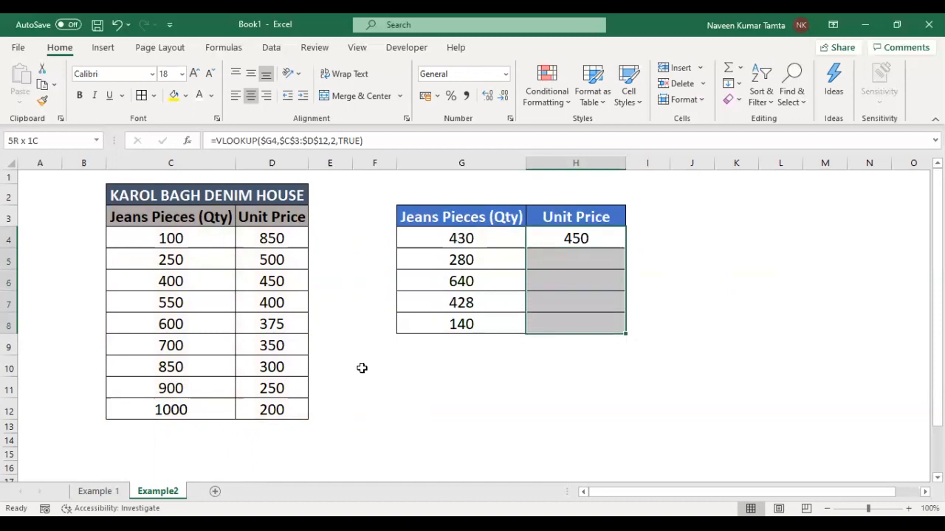
key("ctrl+d")
key("shift+Up")
key("shift+Up")
key("shift+Up")
key("shift+Up")
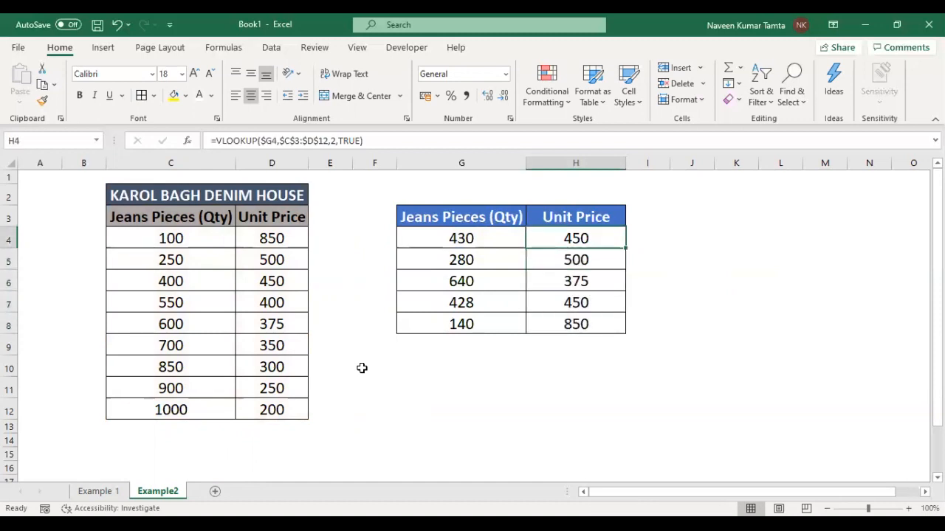
Review the order table's first quantity and headers, and inspect the VLOOKUP formula in H4.
key("Left")
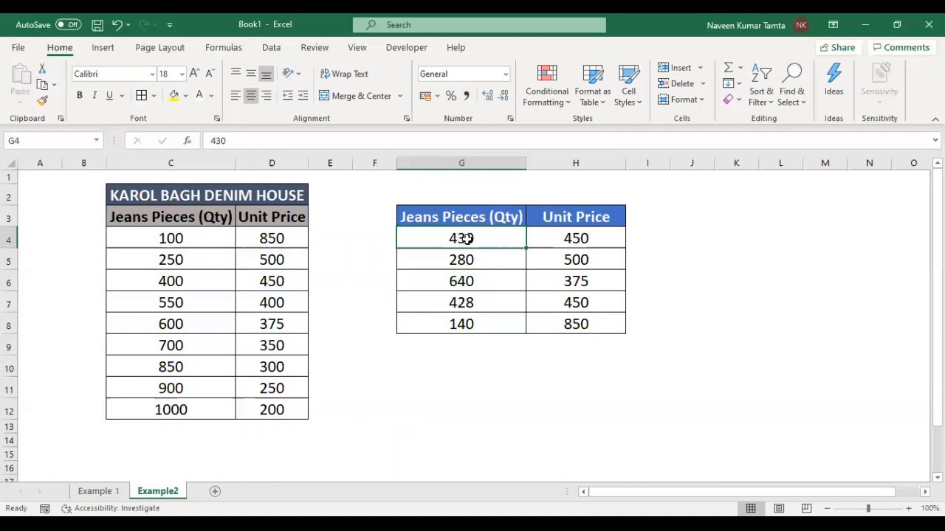
left_click(593, 216)
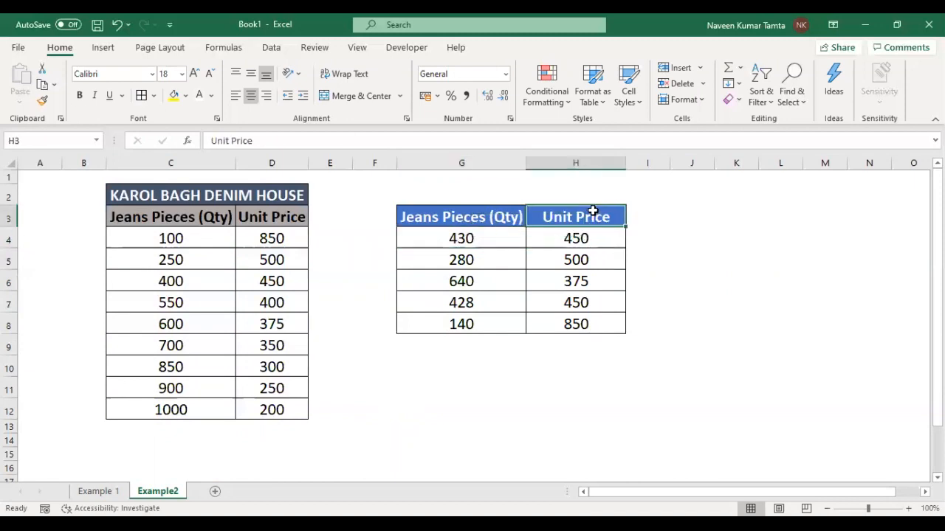
left_click(453, 223)
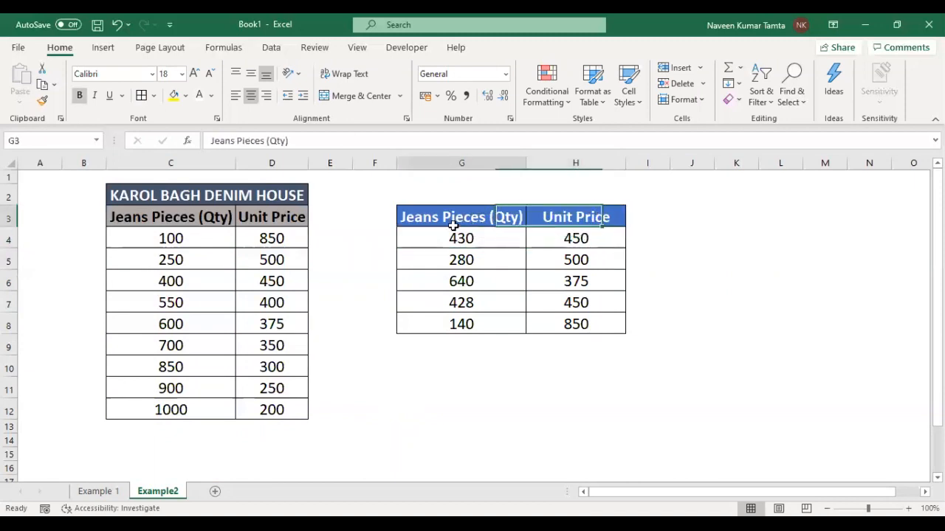
left_click(591, 242)
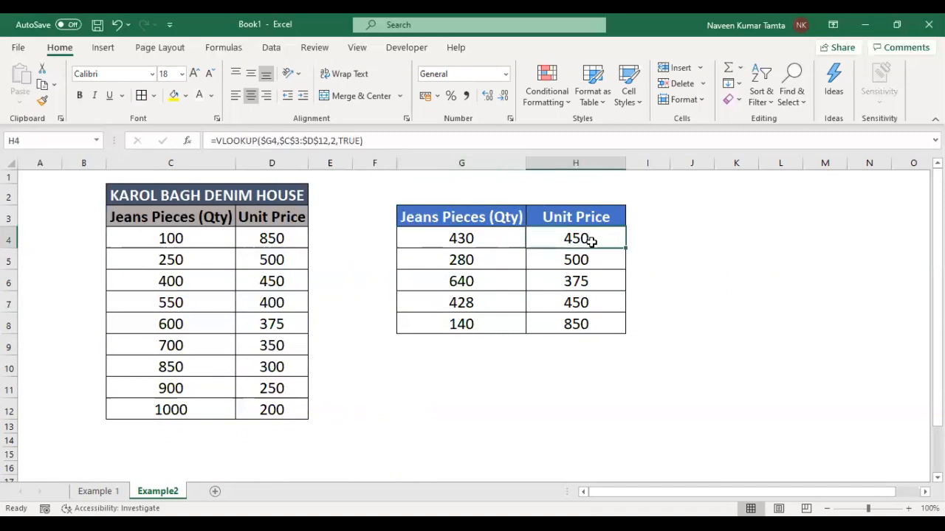
Check the unit price returned for the 430-piece order against the 400-piece tier, and turn to the 280-piece order.
left_click(164, 278)
left_click(273, 281)
left_click(171, 280)
left_click(264, 283)
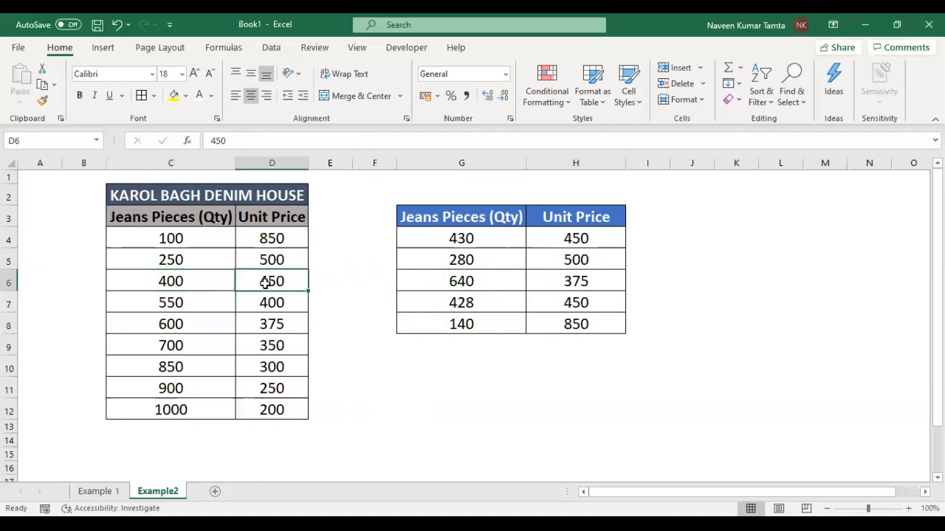
left_click(460, 233)
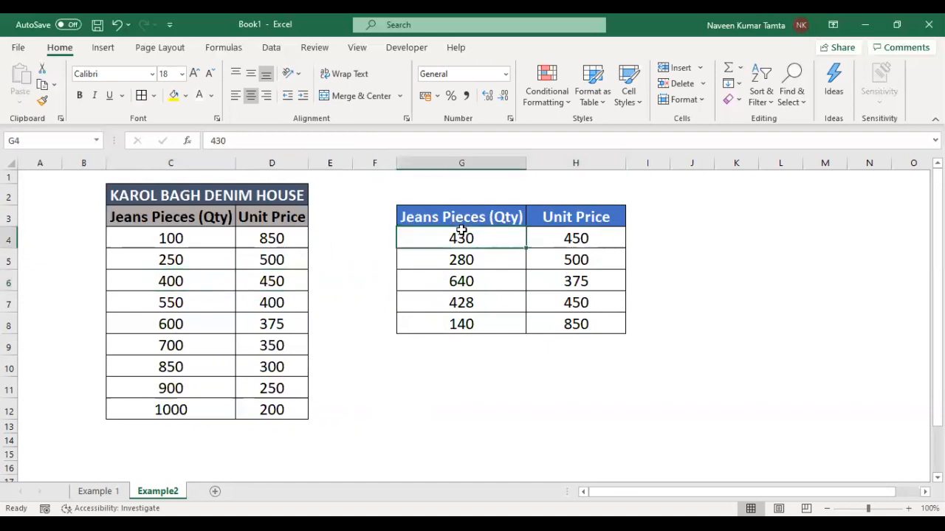
left_click(574, 232)
left_click(448, 264)
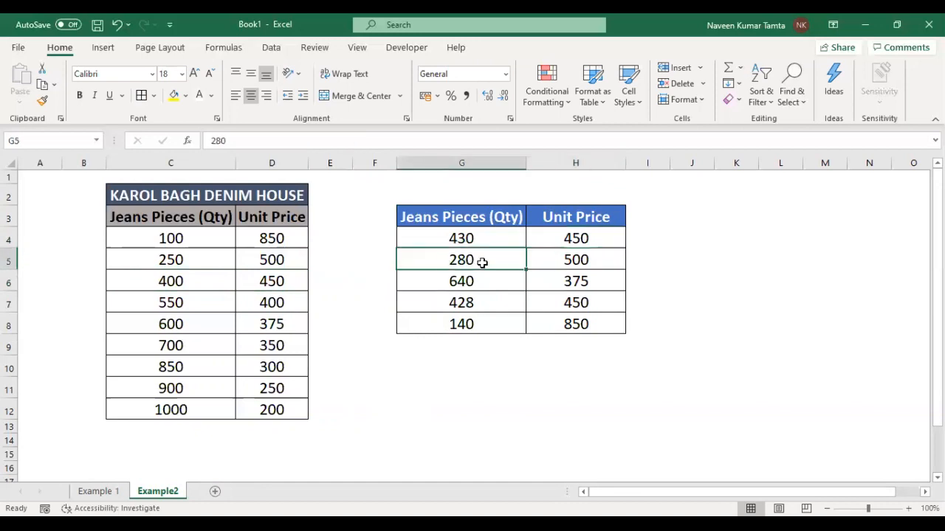
Check the unit price returned for the 280-piece order against the 250-piece tier in the price table.
left_click(537, 266)
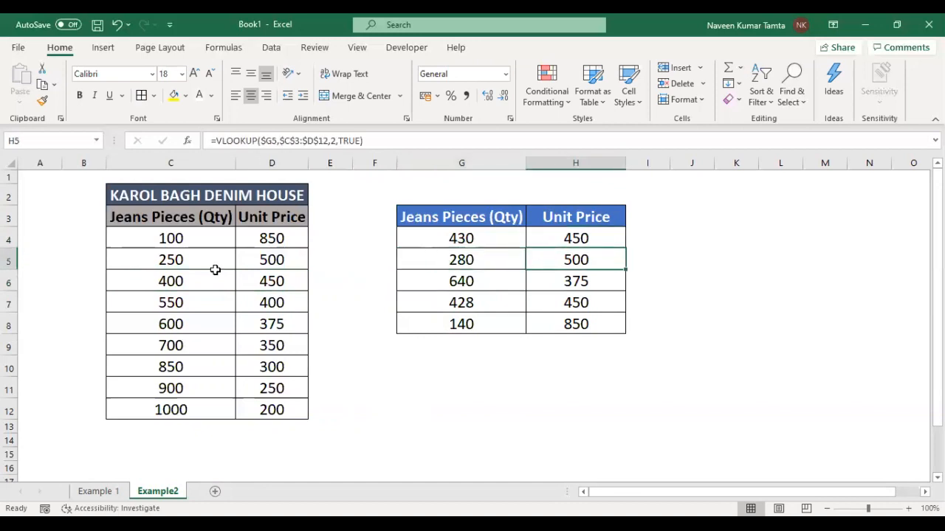
left_click(180, 265)
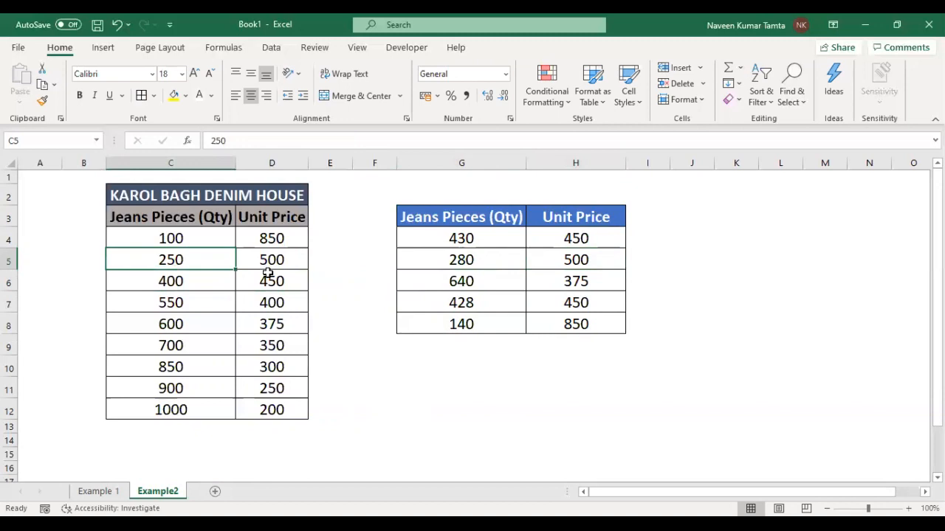
left_click(604, 265)
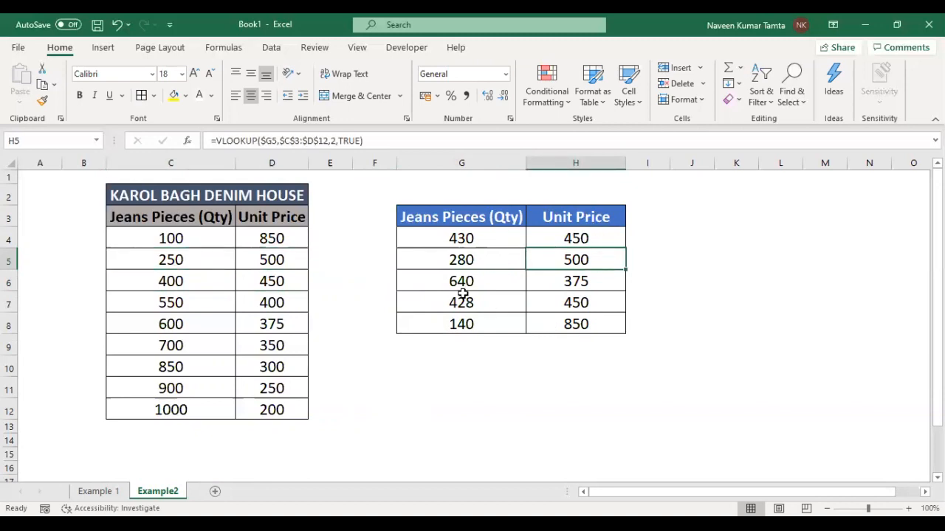
Widen the order table's Jeans Pieces (Qty) and Unit Price columns slightly.
left_click(463, 212)
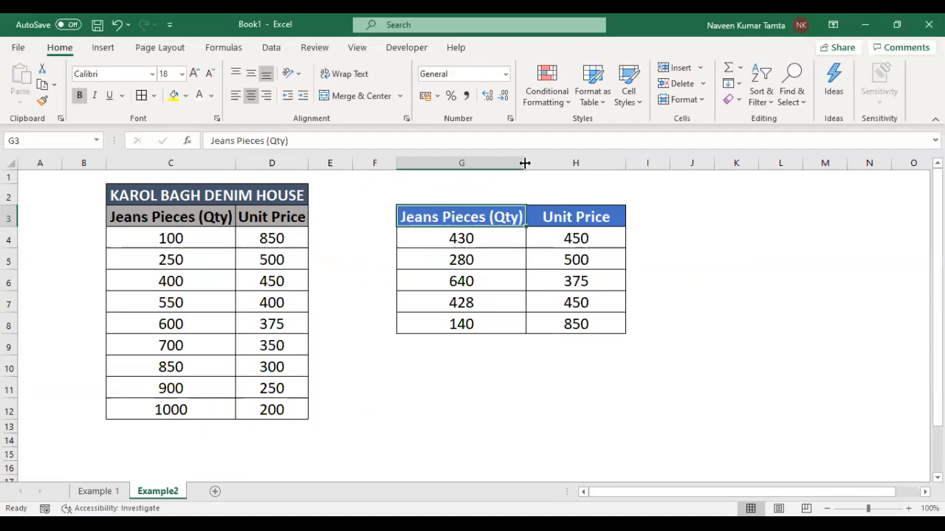
left_click_drag(525, 162, 535, 163)
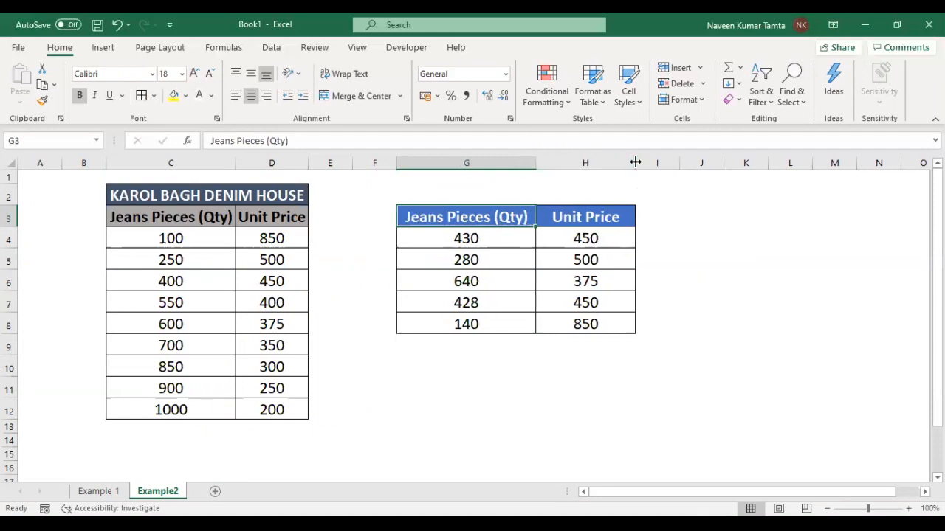
left_click_drag(635, 162, 650, 163)
left_click(580, 212)
left_click(511, 218)
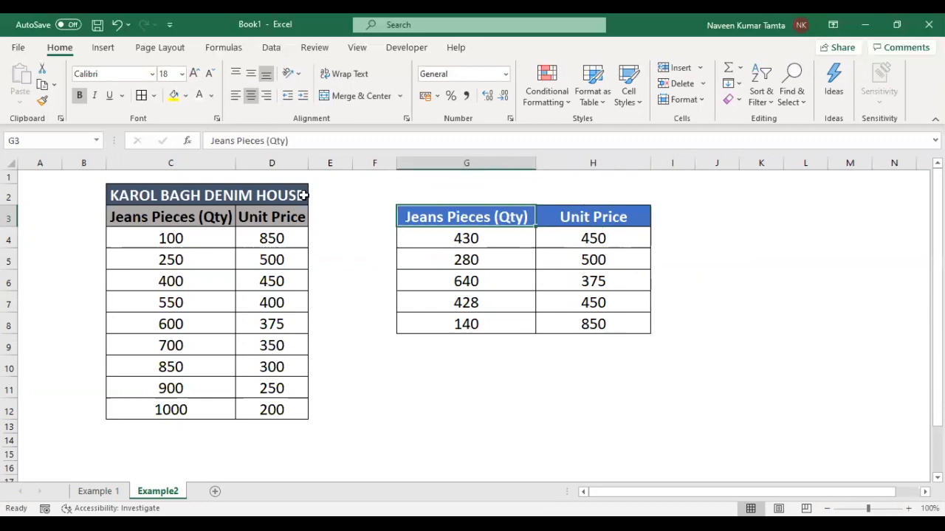
left_click(218, 192)
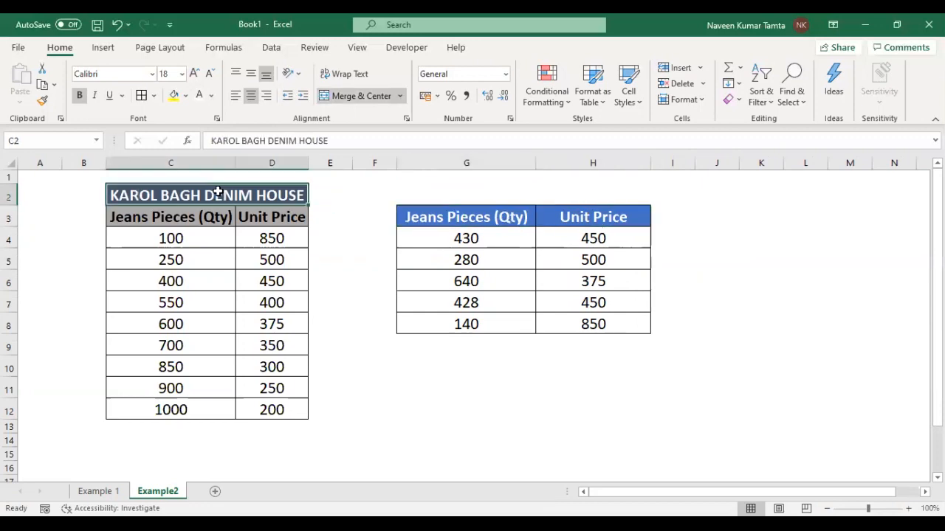